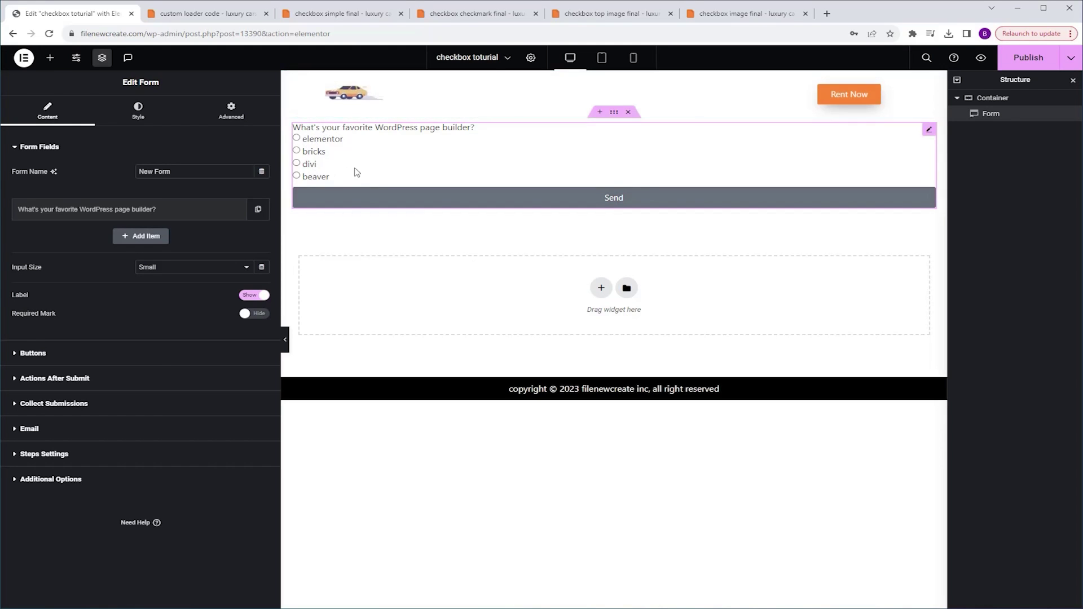
Step: Switch to the finished 'checkbox simple final' demo form with pill-style options
click(341, 15)
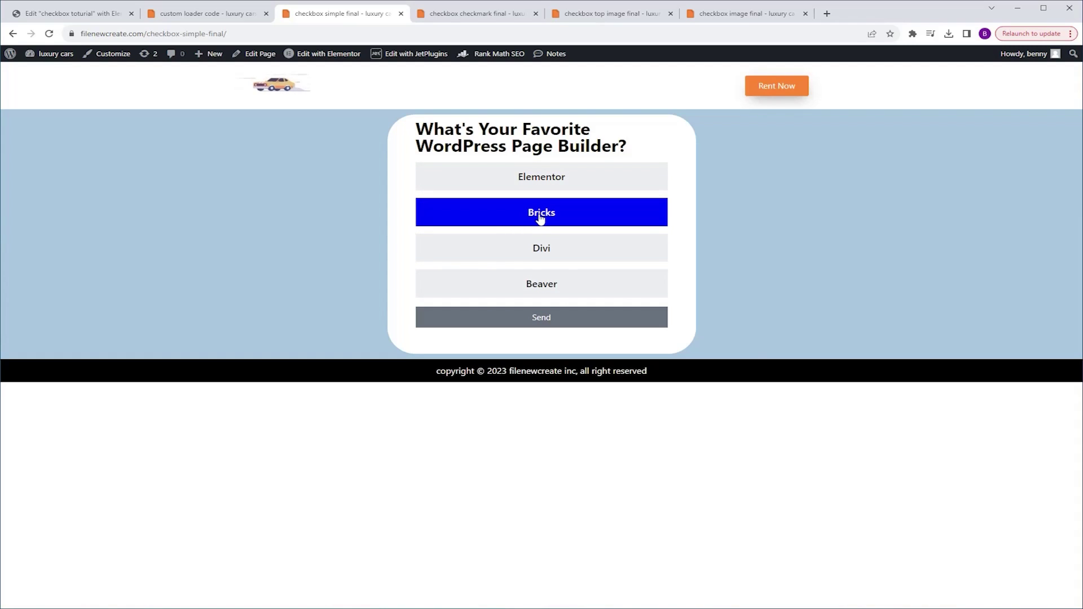
Step: View the checkmark and top-image form demos, selecting the Elementor option
click(474, 13)
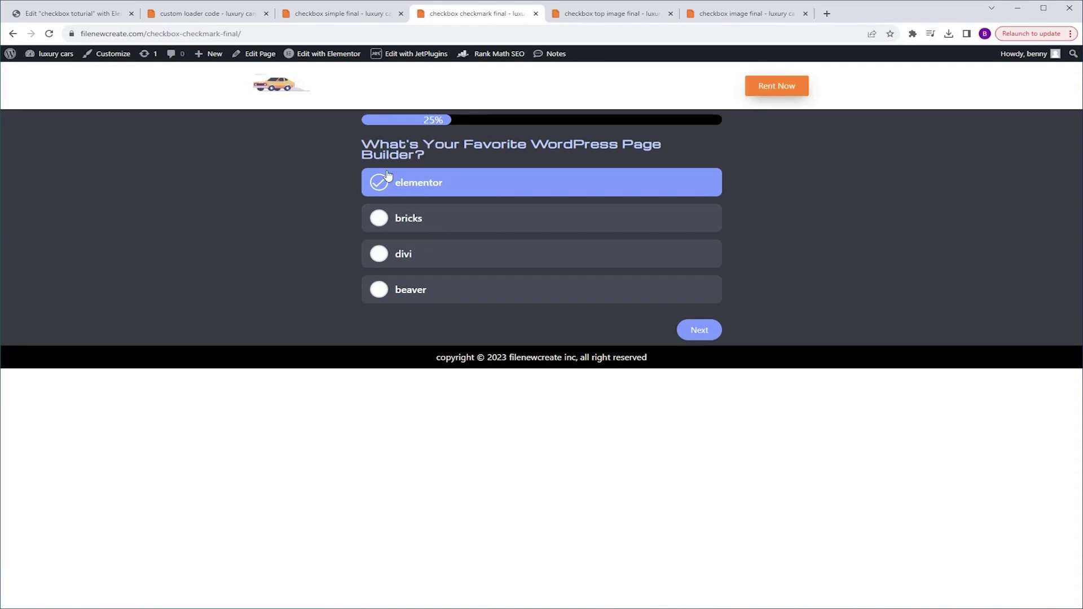
click(629, 14)
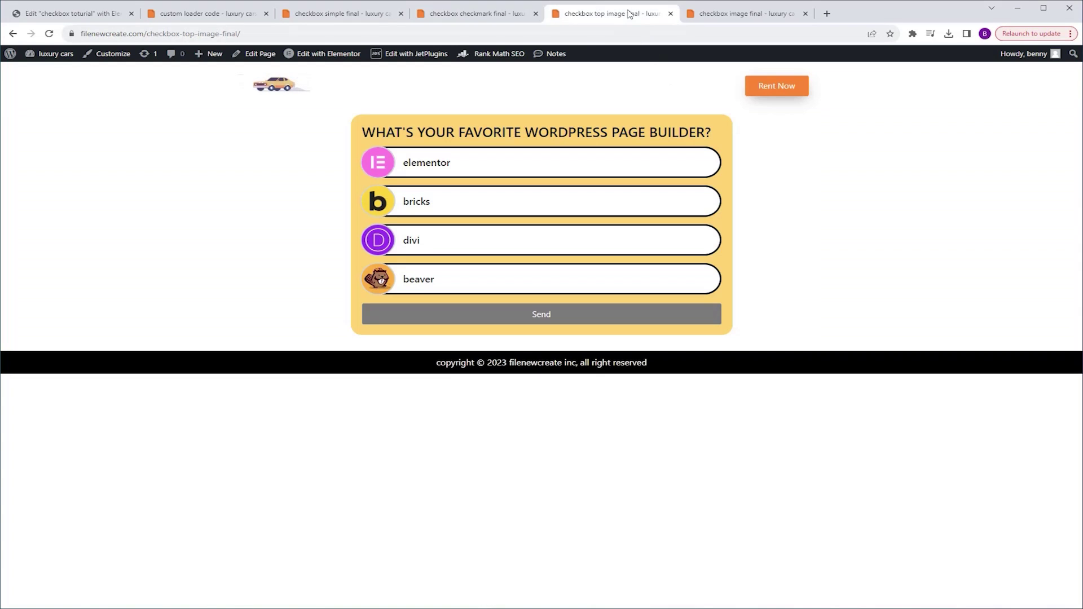
click(378, 161)
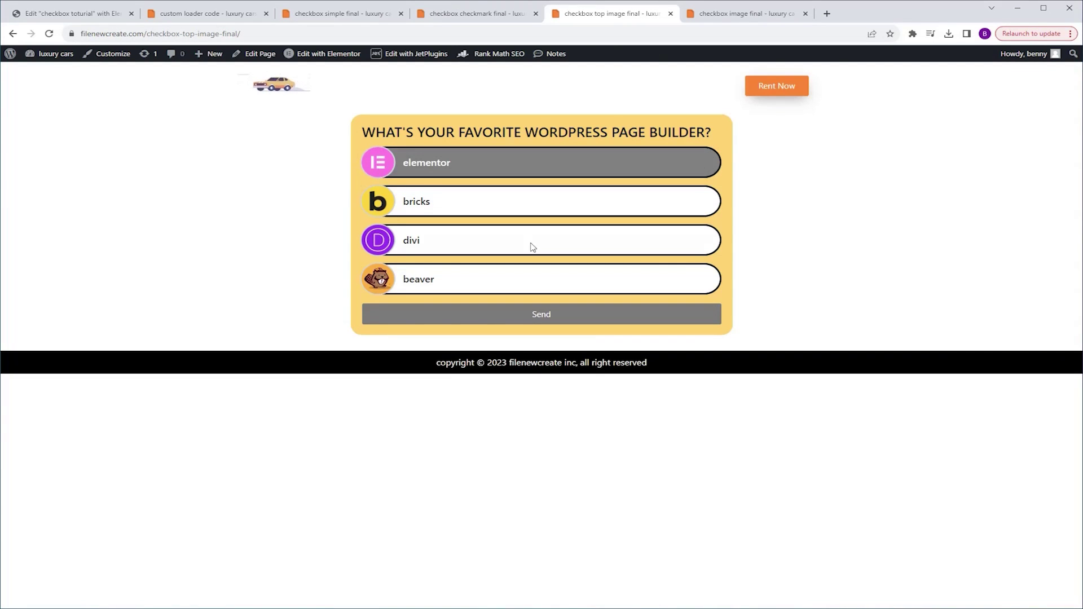
Step: Try the room image-choice demo, then inspect the editor's Radio question field with four options
click(739, 13)
click(544, 166)
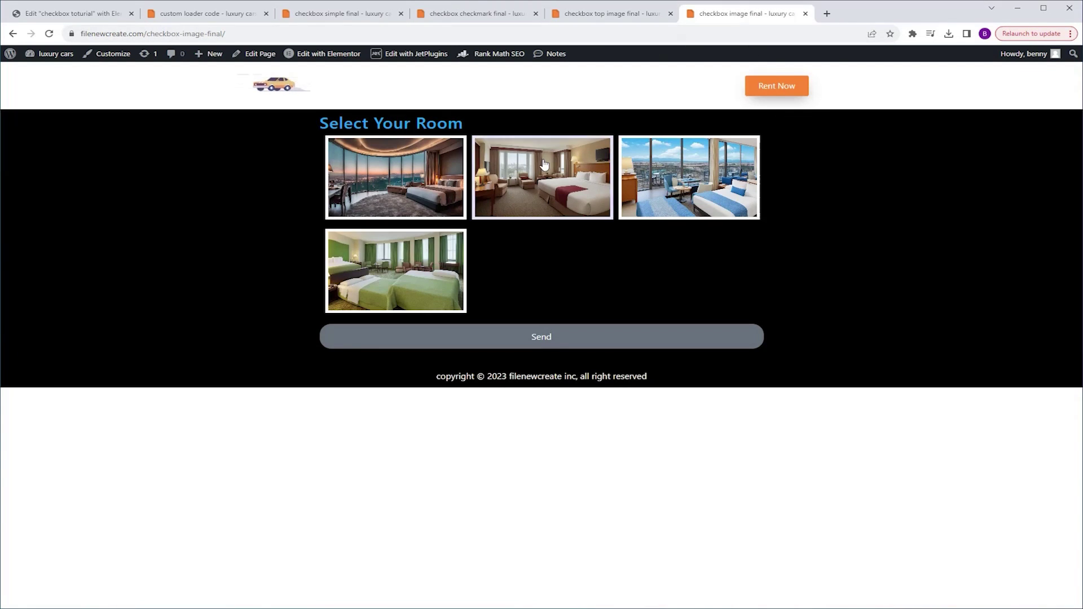
key(Left)
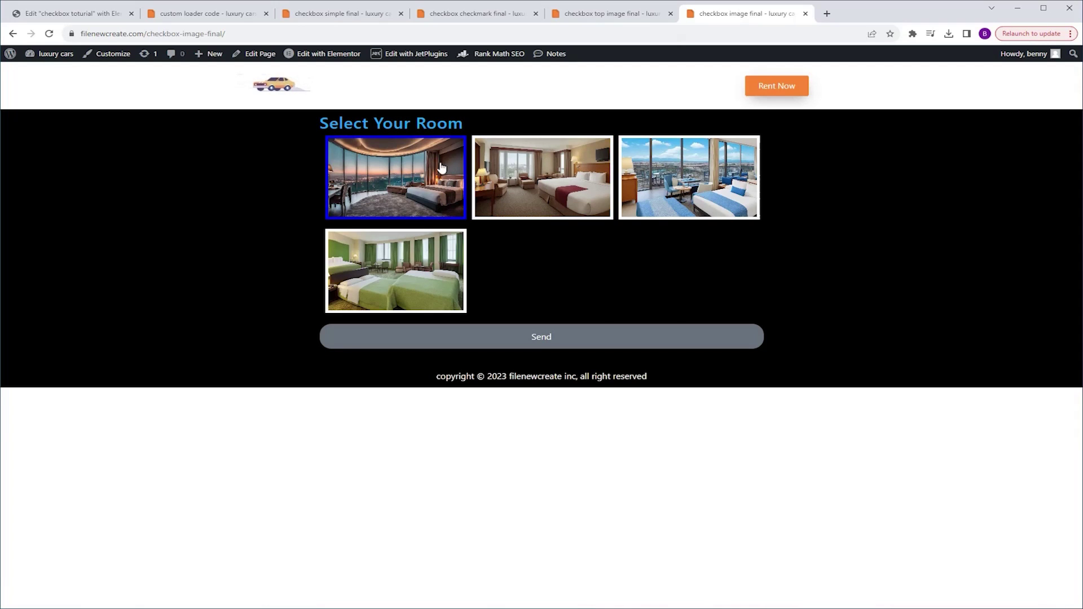
key(Left)
key(Right)
key(Right)
key(Right)
key(Left)
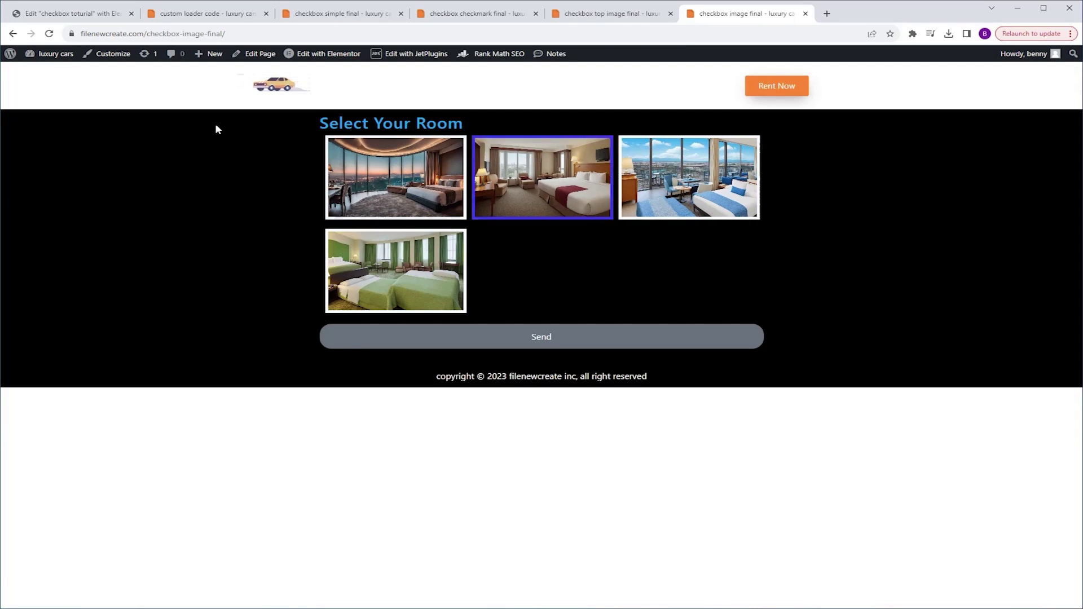
click(100, 15)
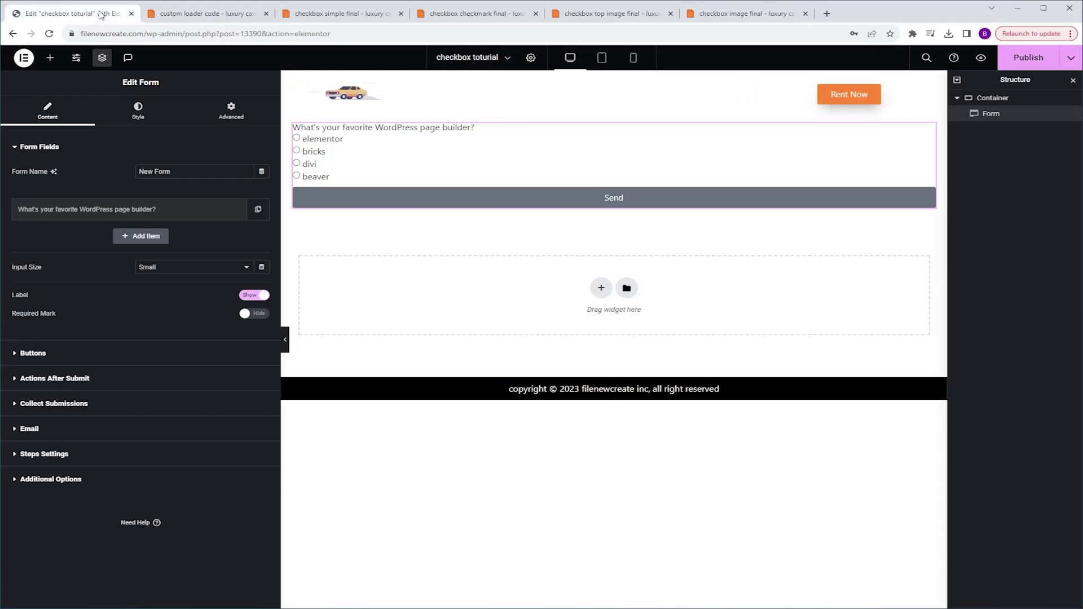
click(135, 213)
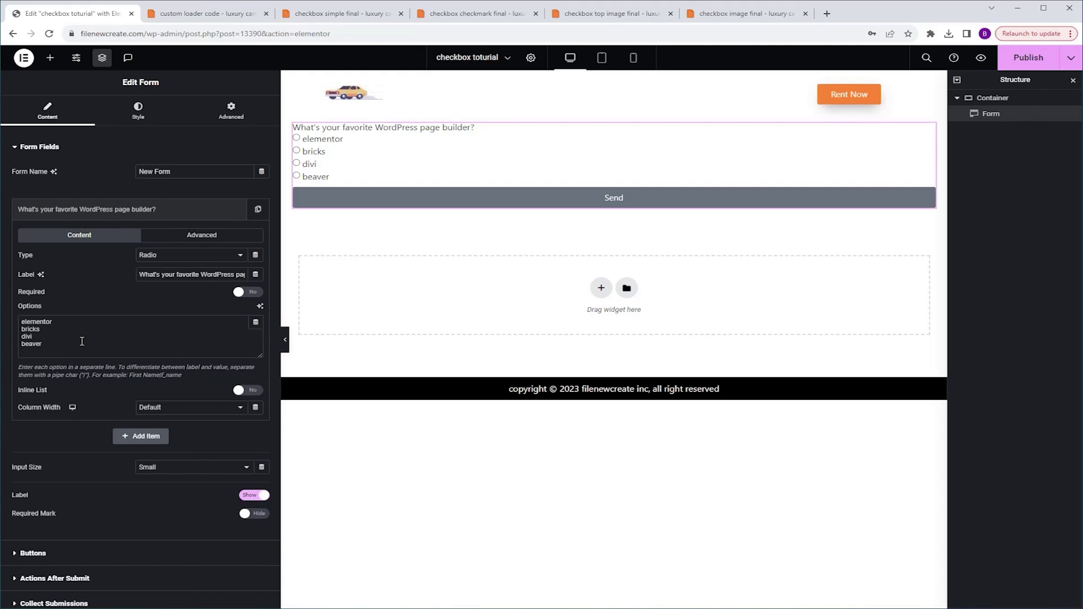
Step: Copy the SIMPLE card's CSS from the site's Form Design page and return to Elementor
click(206, 13)
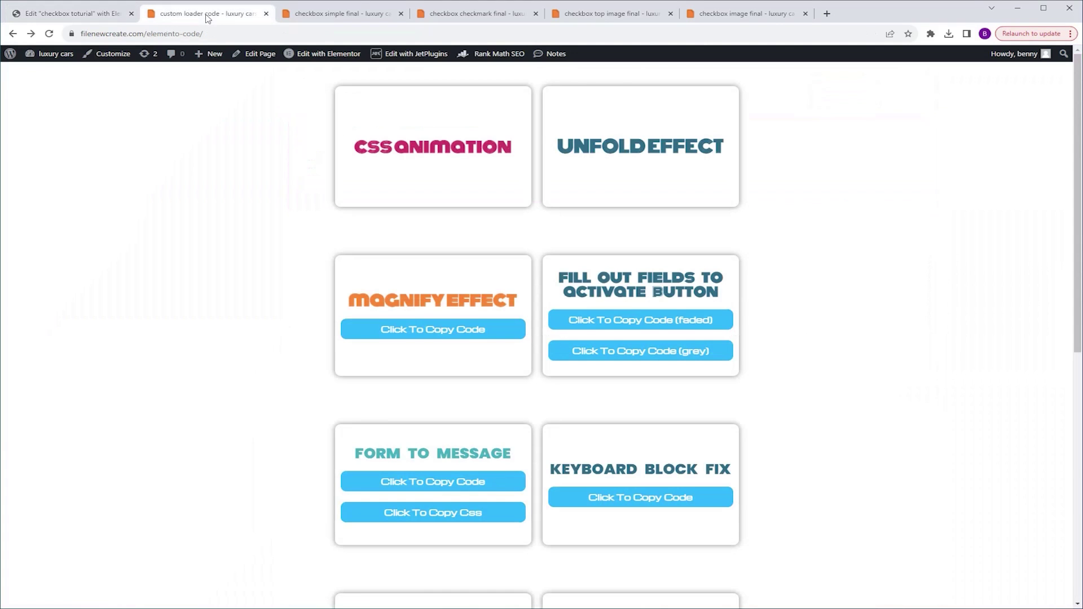
scroll(530, 243, down, 10)
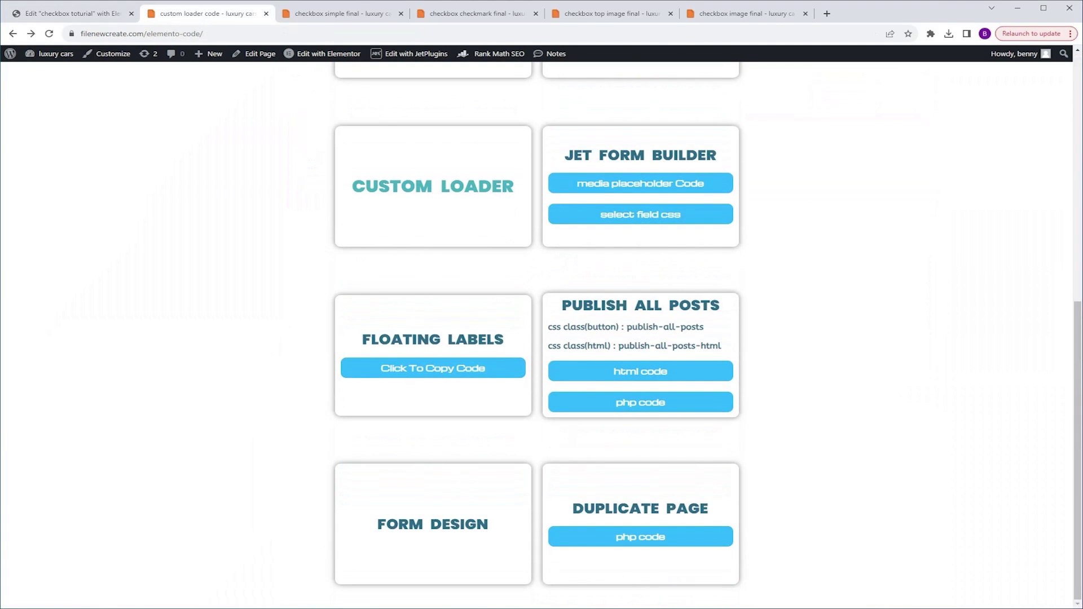
click(445, 533)
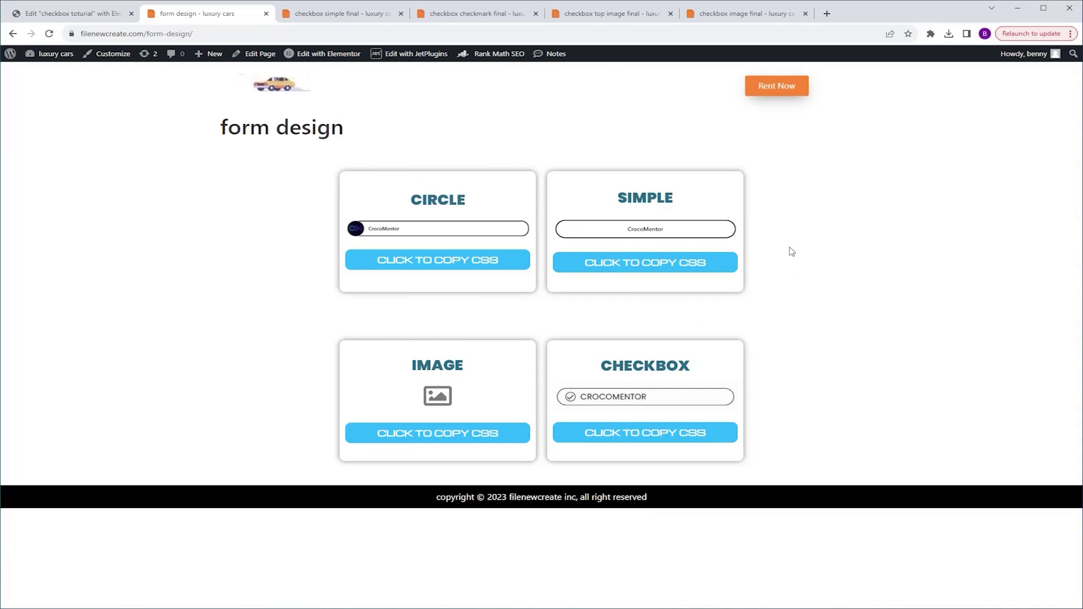
click(628, 273)
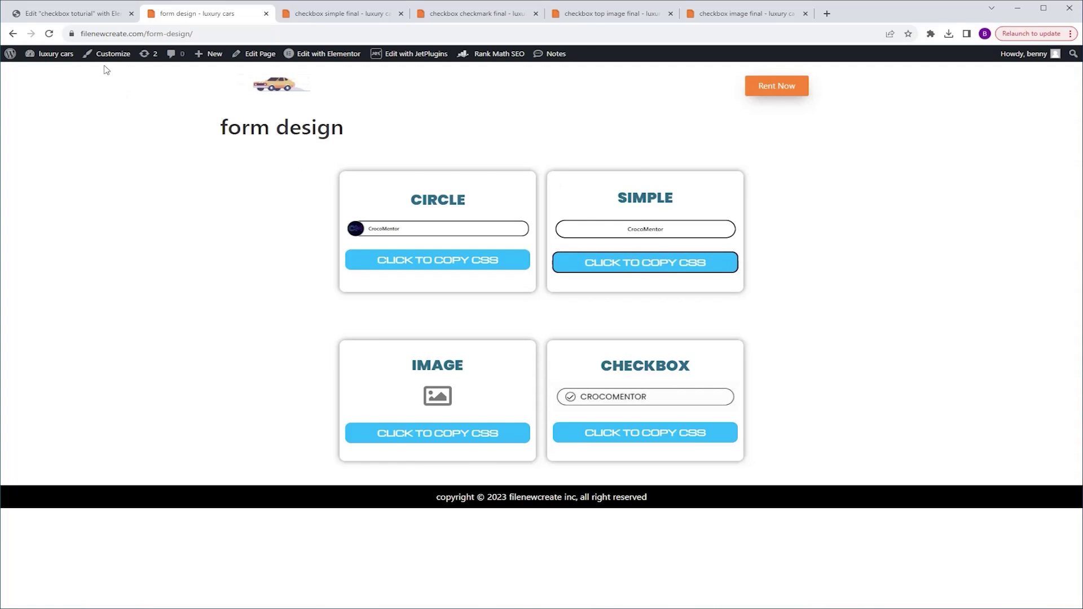
click(94, 13)
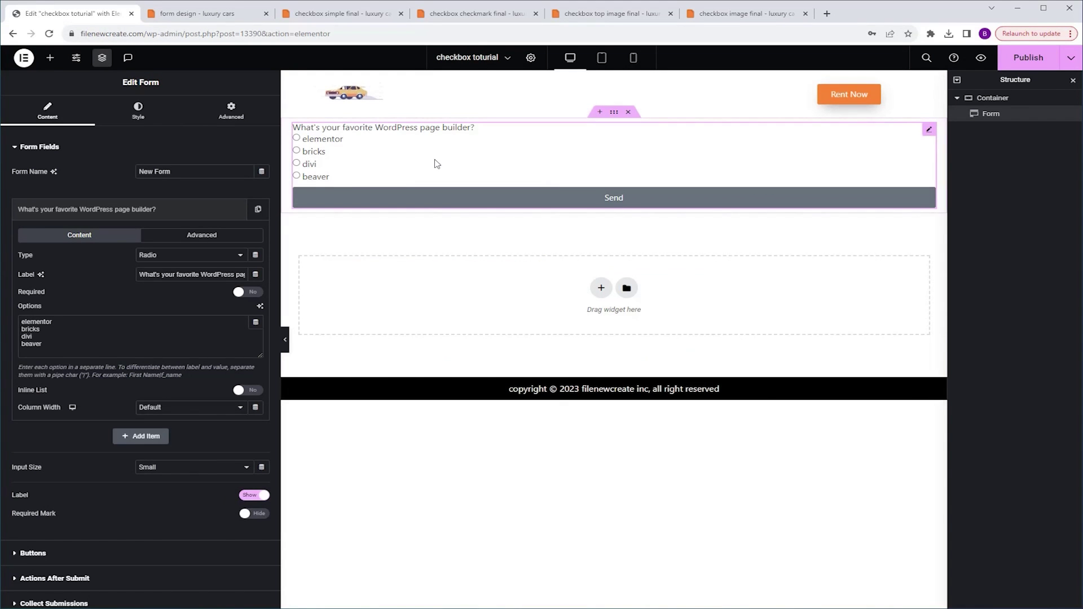
Step: Paste the Simple-style CSS into the form widget's Custom CSS, turning options into black-bordered pills
click(234, 122)
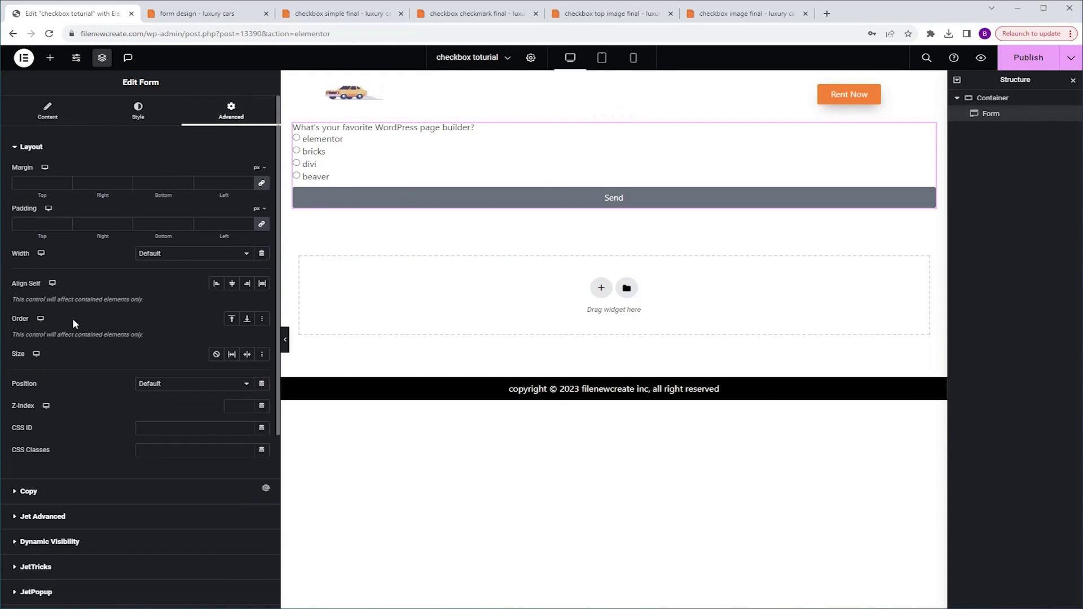
scroll(72, 318, down, 5)
click(102, 527)
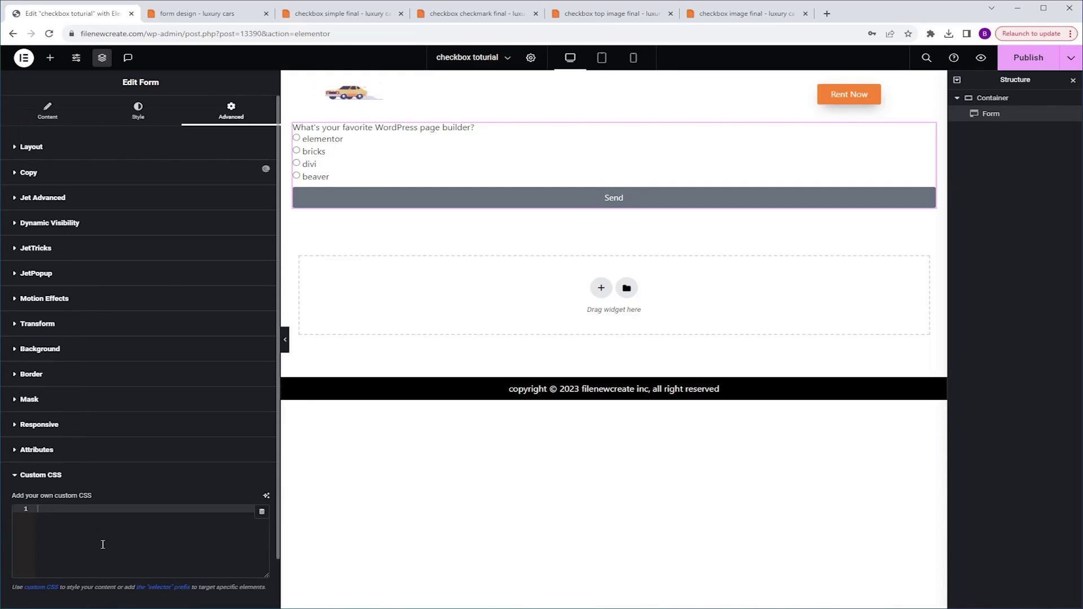
click(103, 545)
key(ctrl+v)
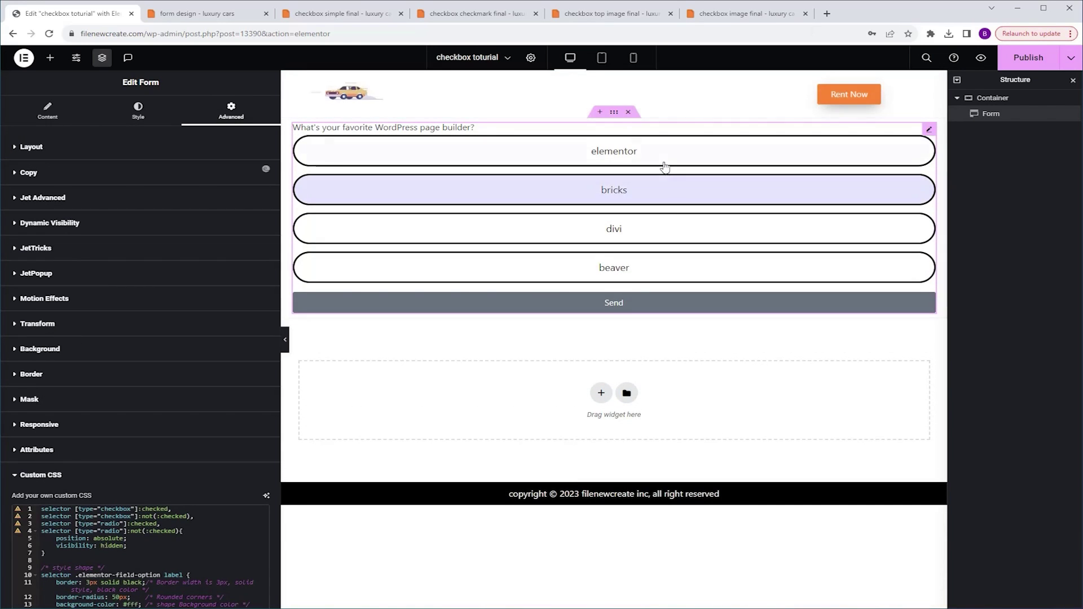
click(515, 199)
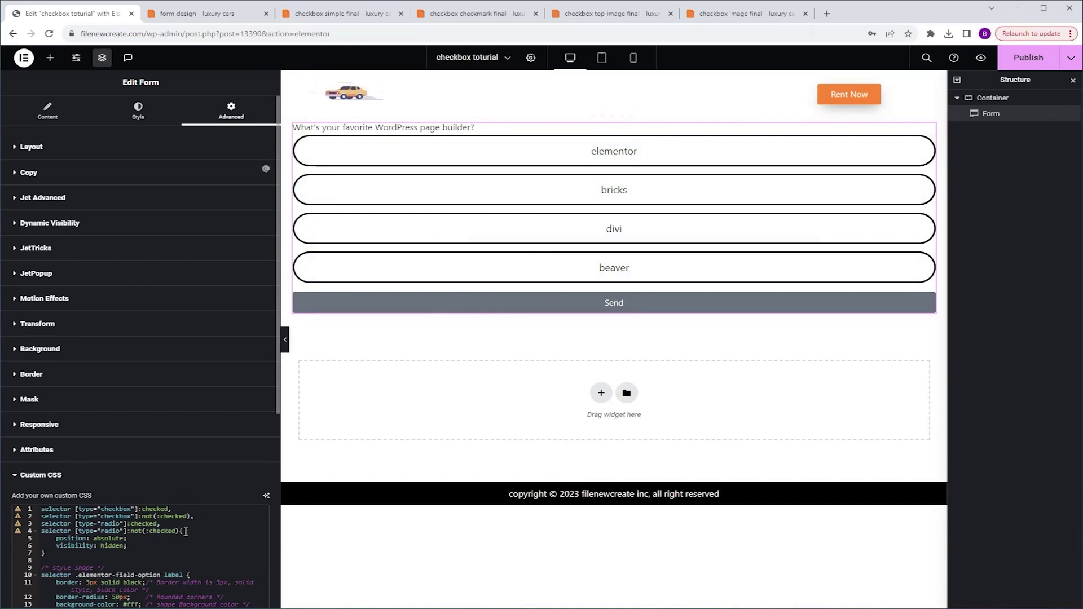
scroll(189, 525, down, 5)
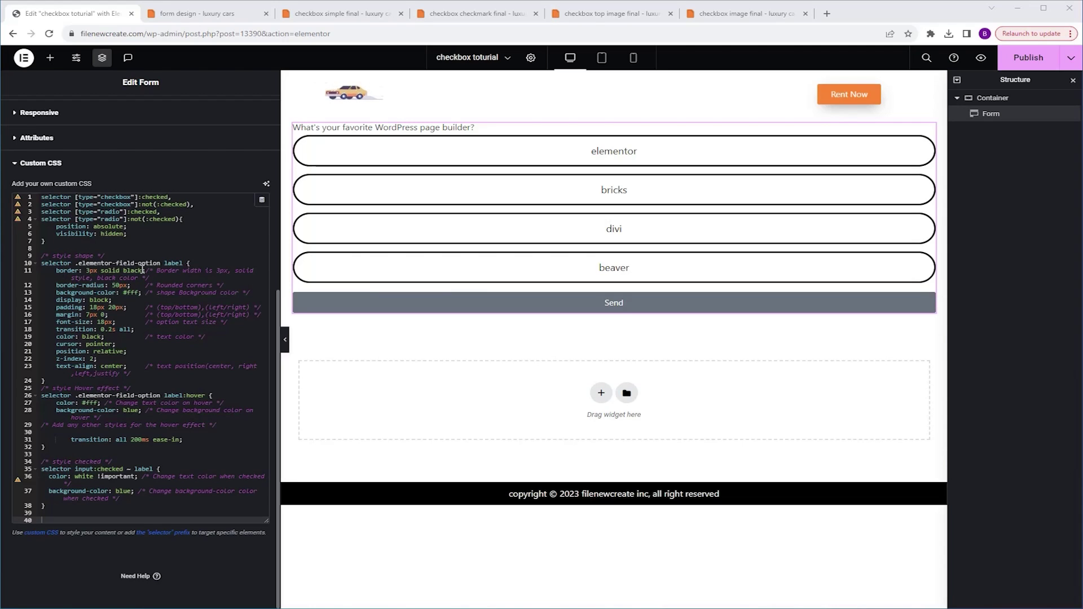
Step: Change the line 11 border to 5px in teal #88d3c8
click(143, 271)
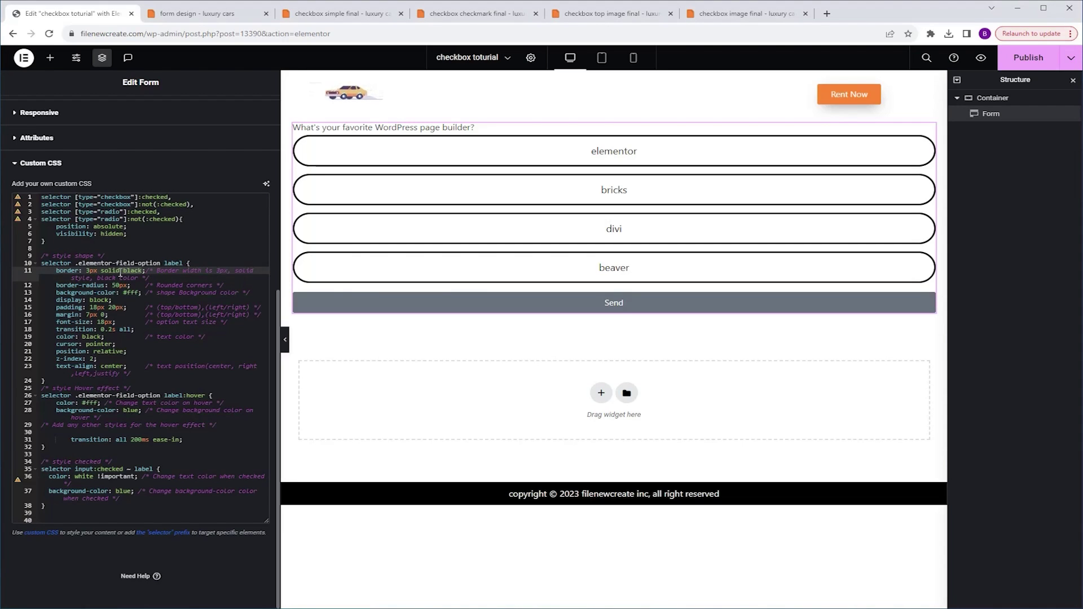
double_click(133, 271)
text(#88d3c8)
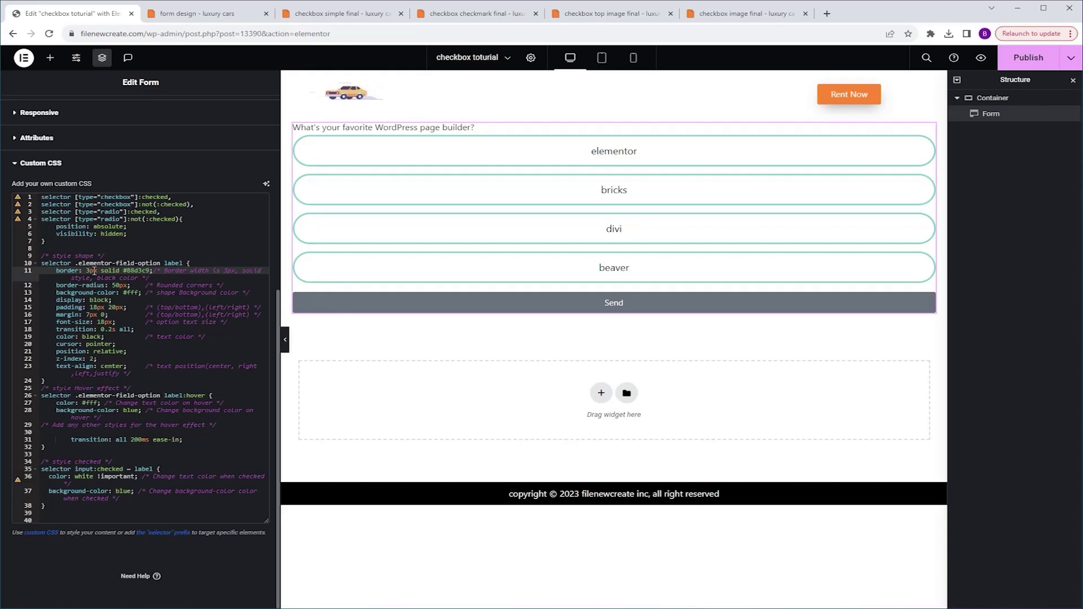
drag(90, 271, 86, 271)
text(5)
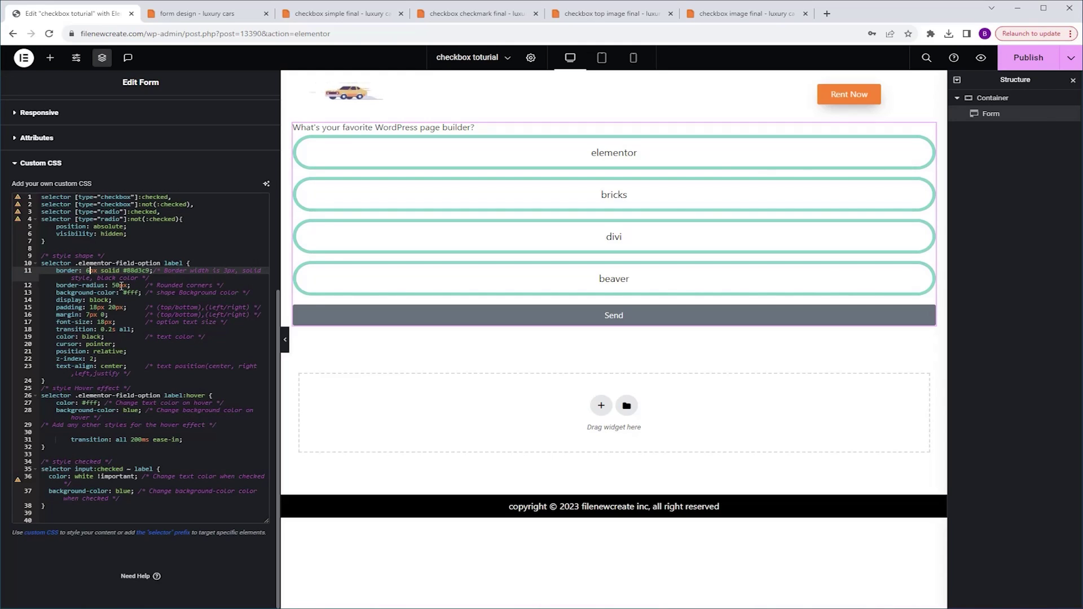
Step: Set the options' border-radius on line 12 to 0px
click(114, 285)
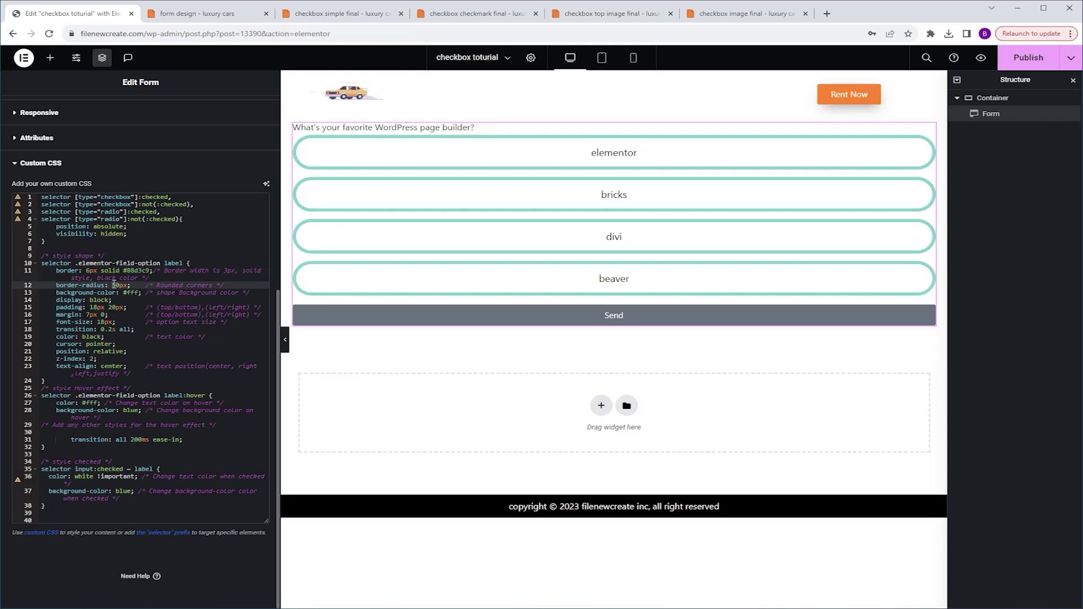
key(Delete)
text(2)
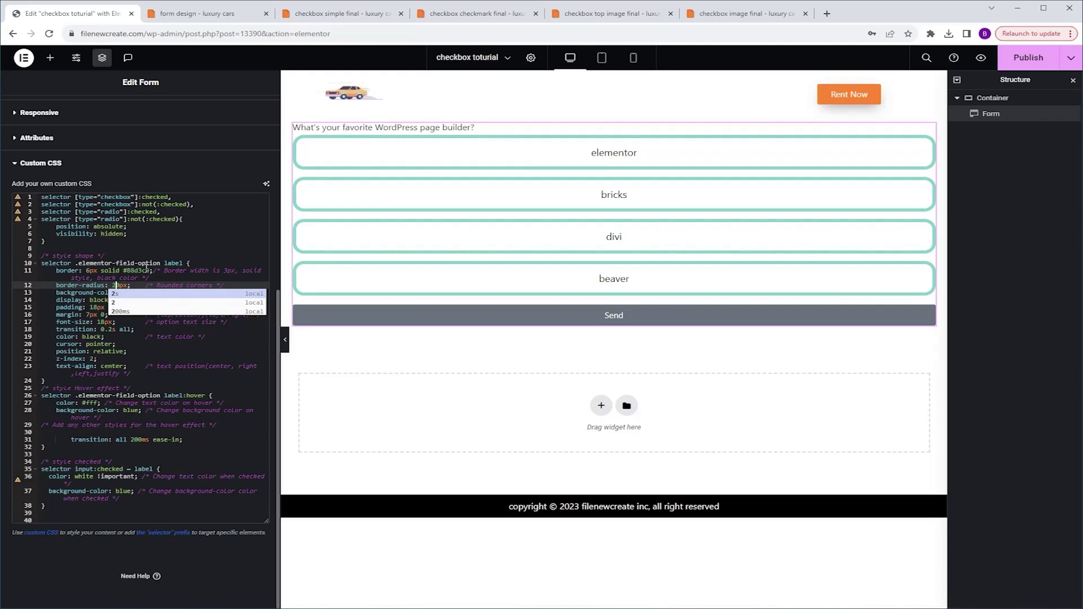
key(BackSpace)
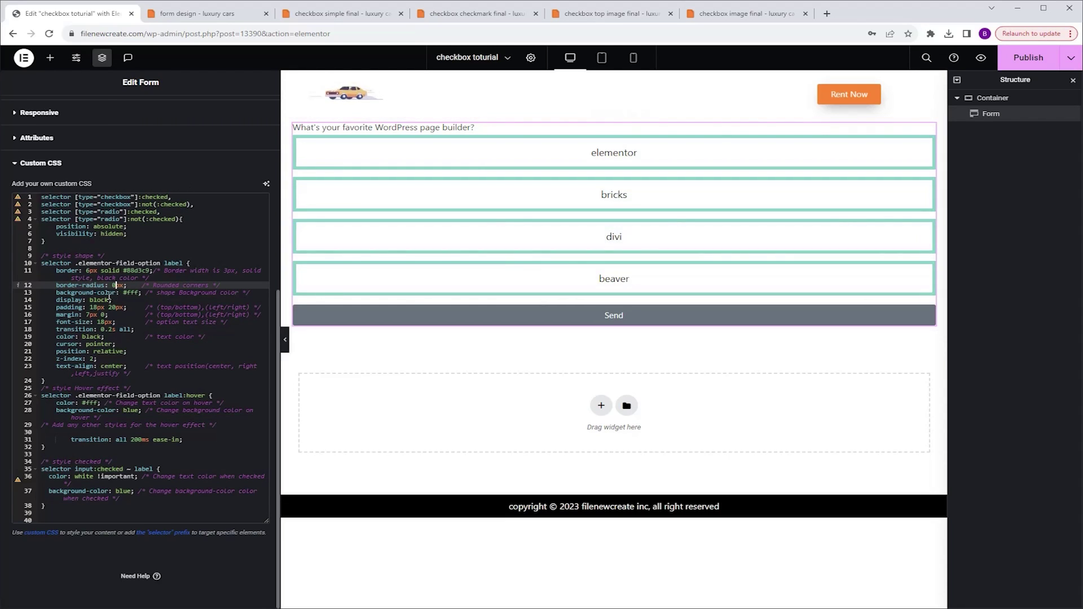
Step: Change the line 13 background from #fff to green and save the page
drag(136, 292, 124, 294)
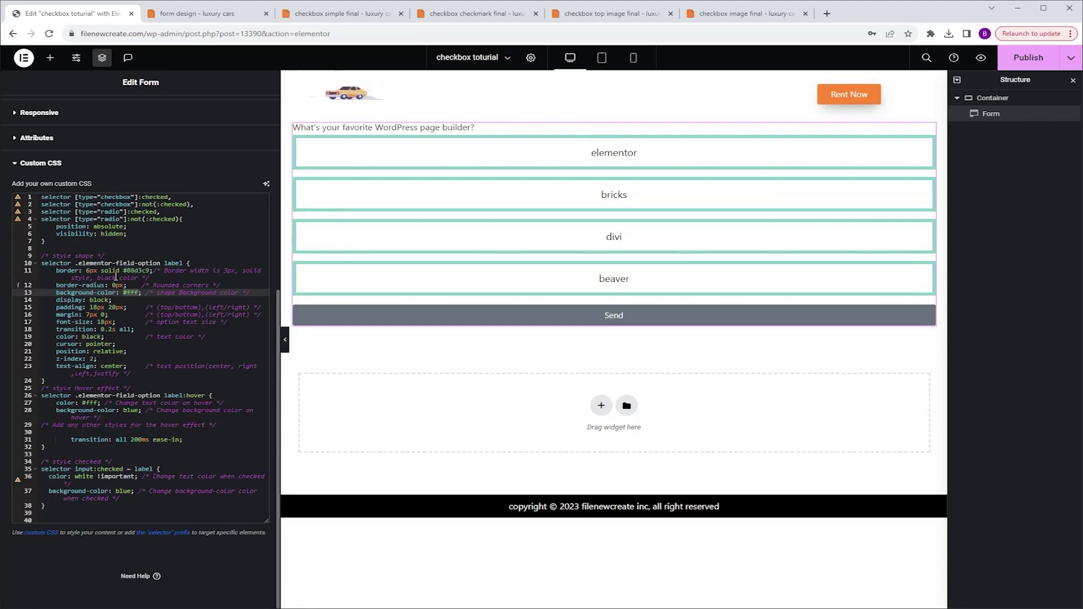
text(green)
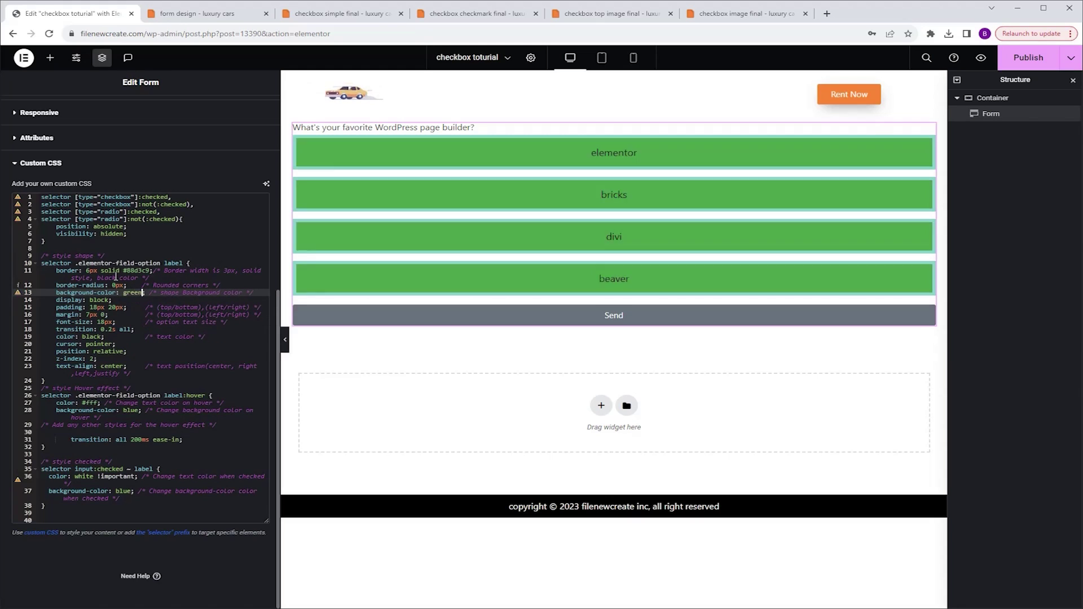
key(ctrl+s)
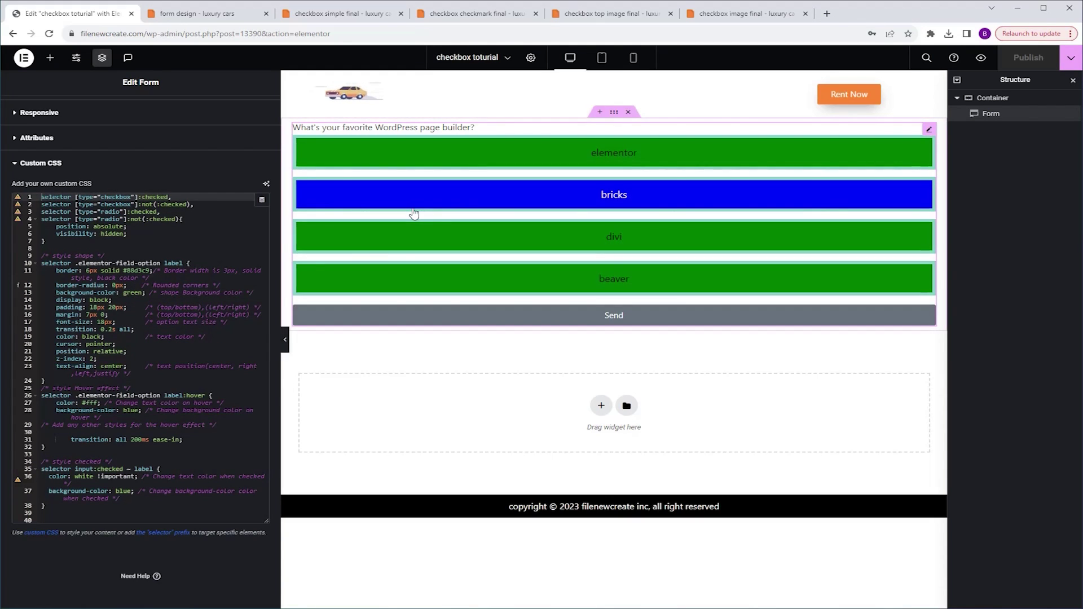
Step: Duplicate the radio question field and change the first copy's type to Text
scroll(124, 308, up, 5)
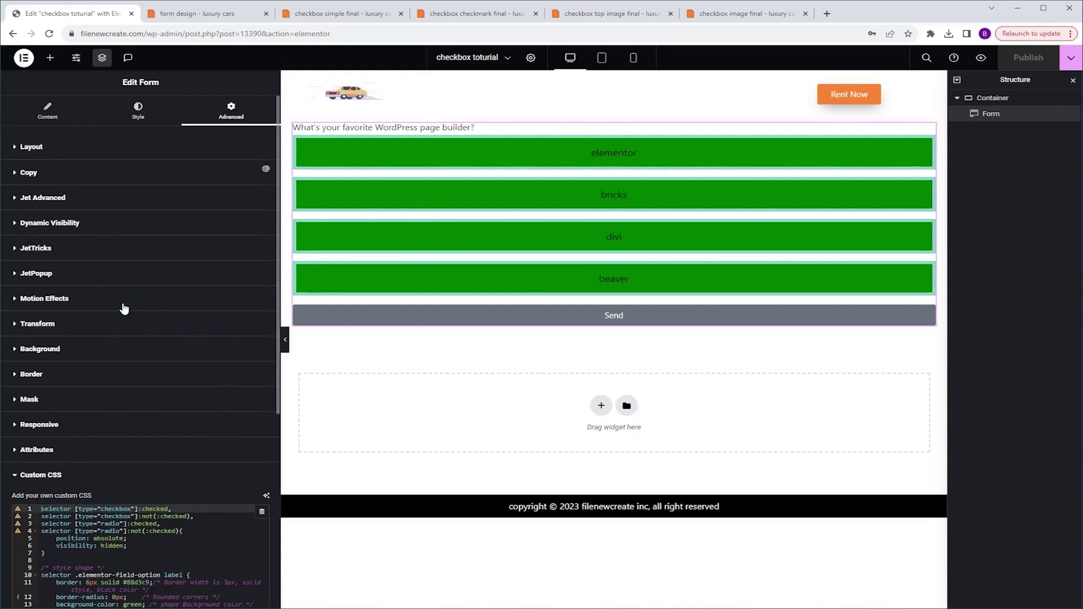
click(47, 111)
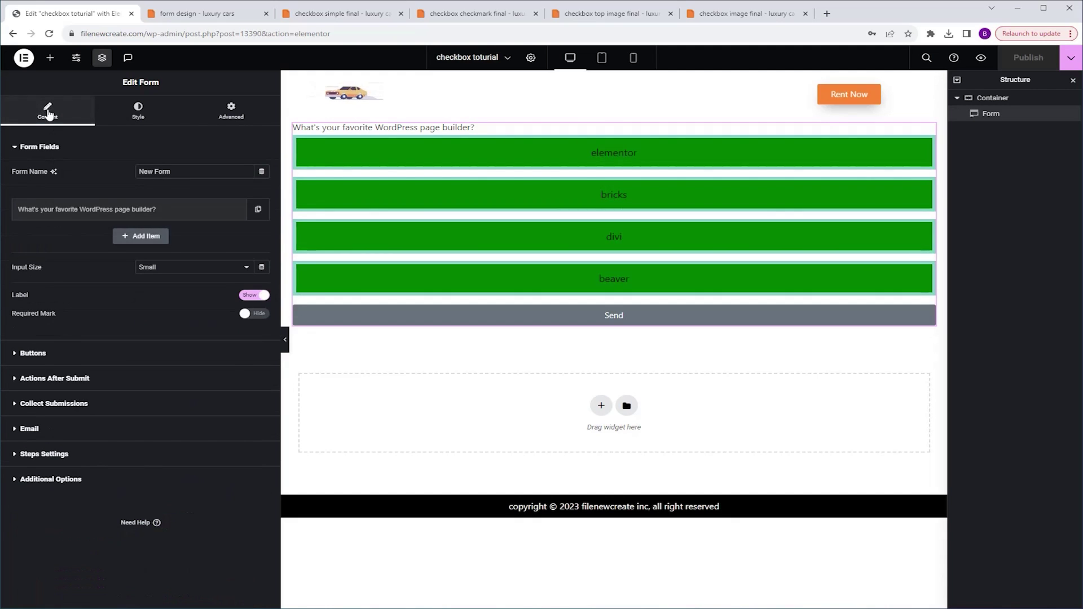
click(258, 209)
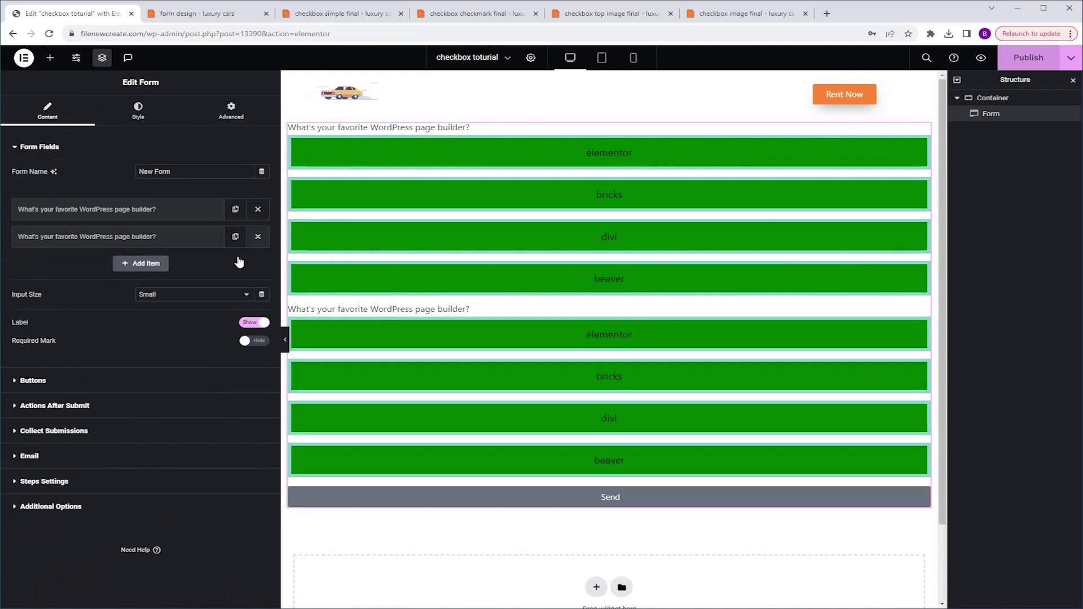
click(173, 214)
click(191, 256)
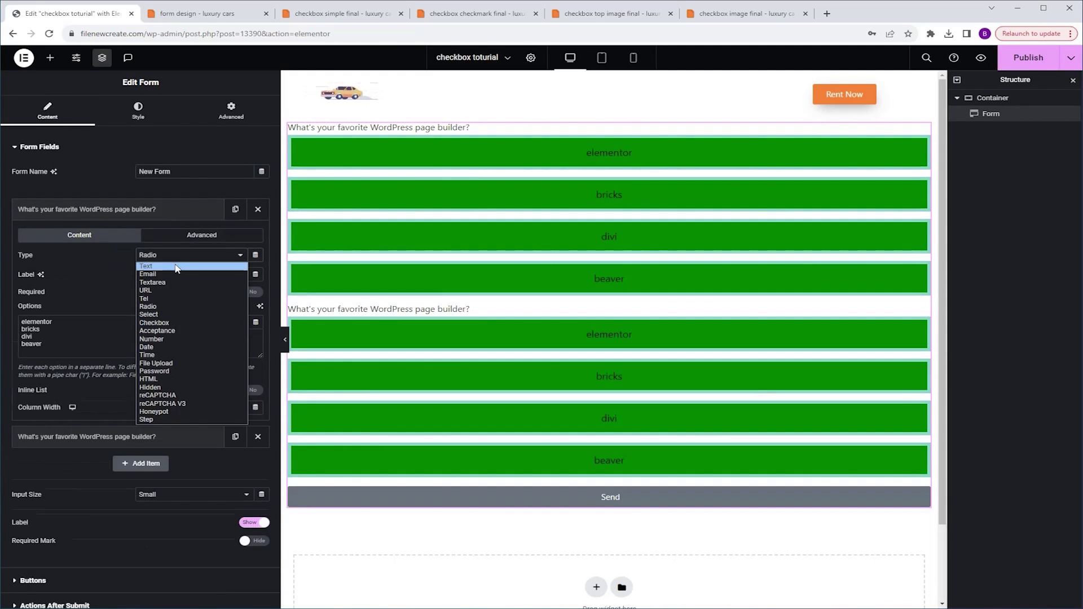
click(174, 263)
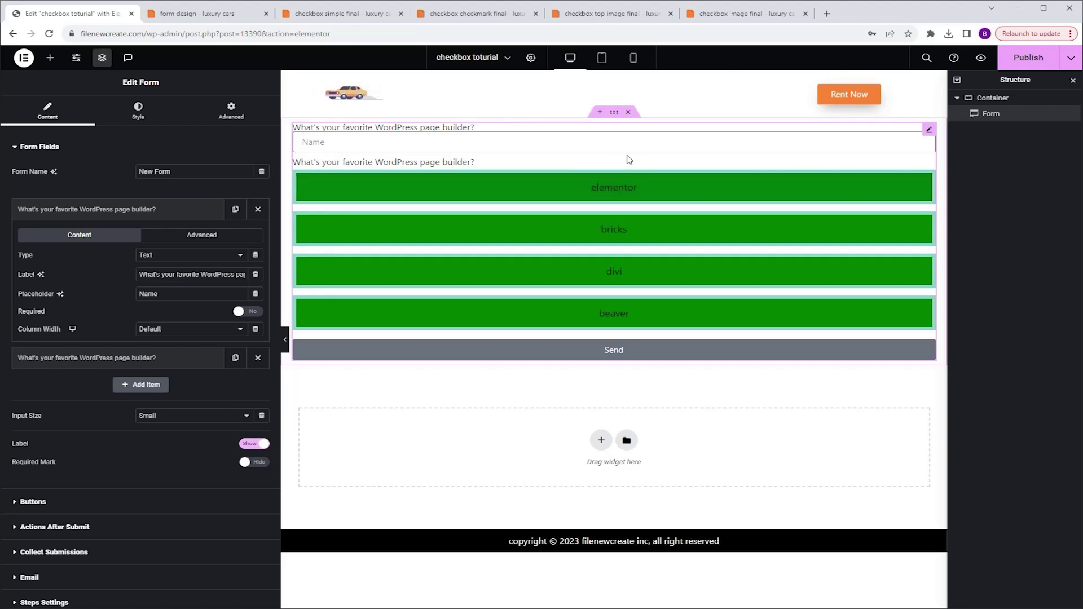
Step: Set the option border width on line 11 of the Custom CSS to 1px
click(226, 111)
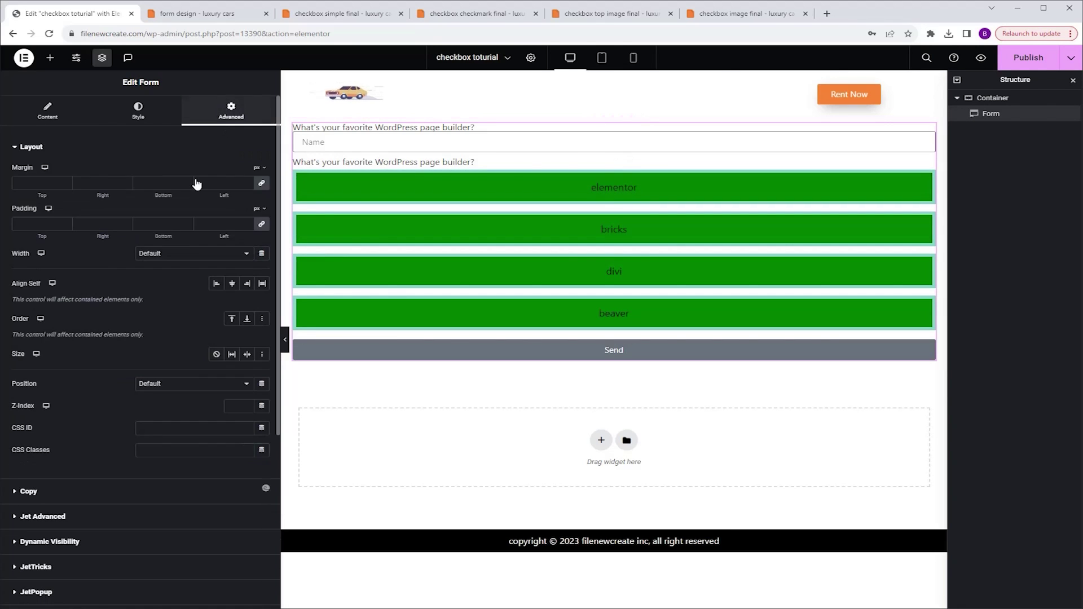
scroll(169, 251, down, 5)
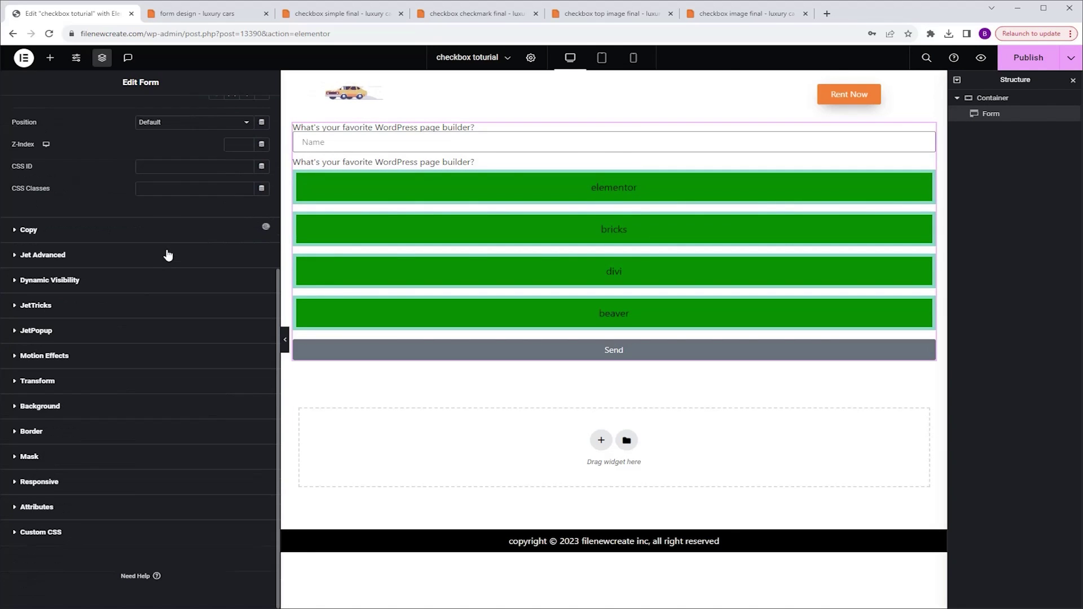
click(109, 533)
scroll(149, 485, down, 5)
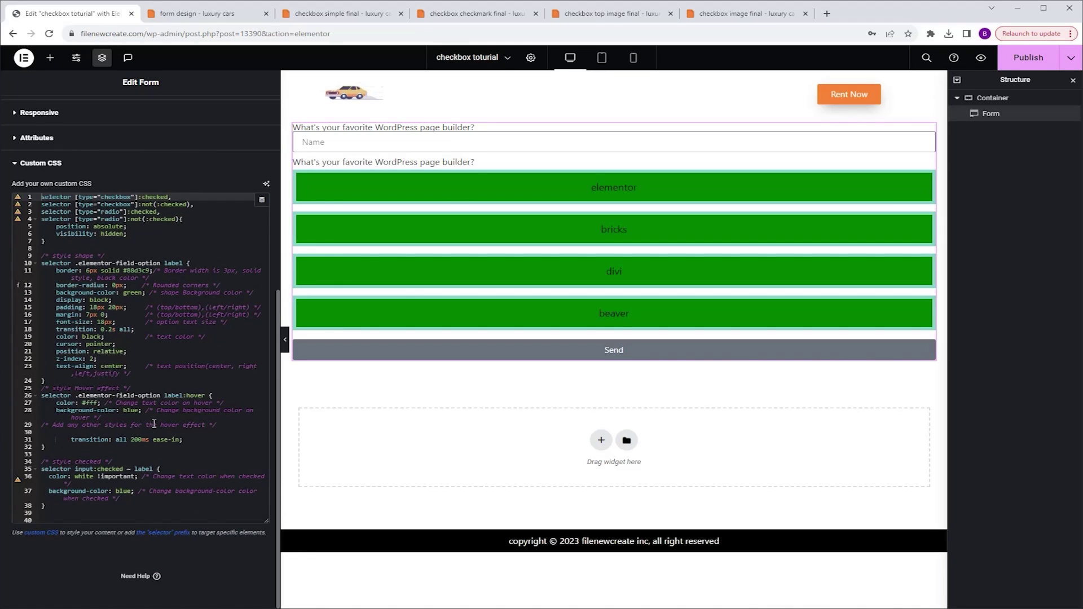
click(87, 271)
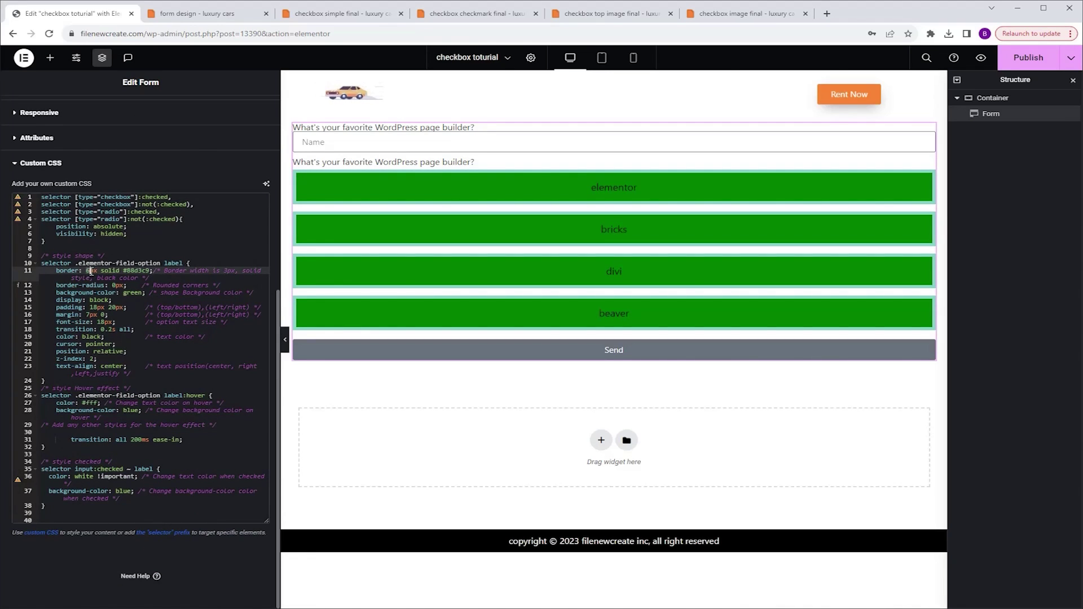
key(Delete)
text(1)
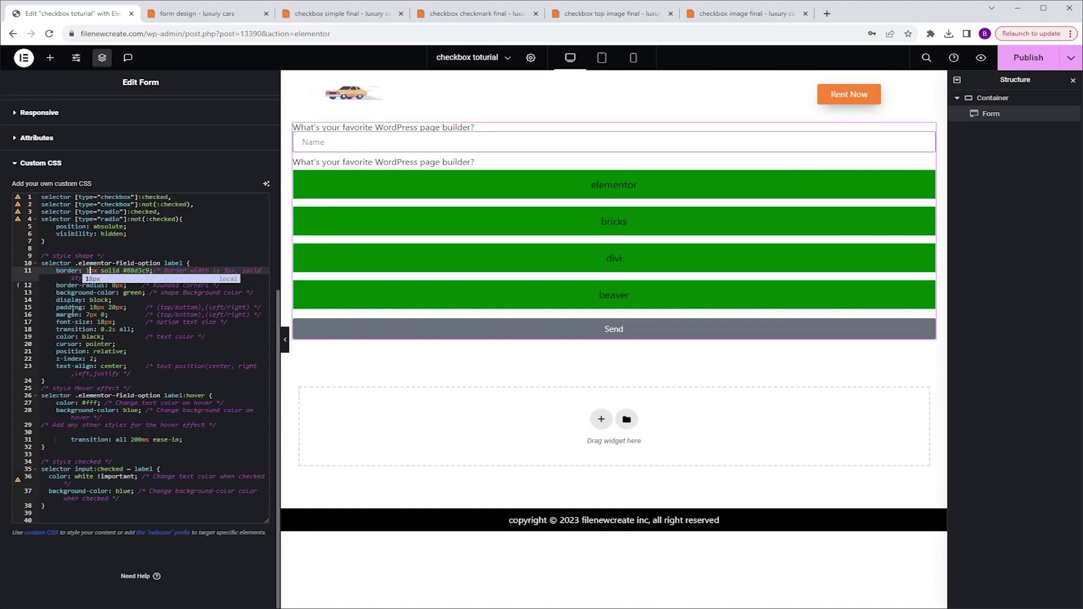
Step: Change the padding to 12px 20px and keep the margin at 7px 0
click(97, 307)
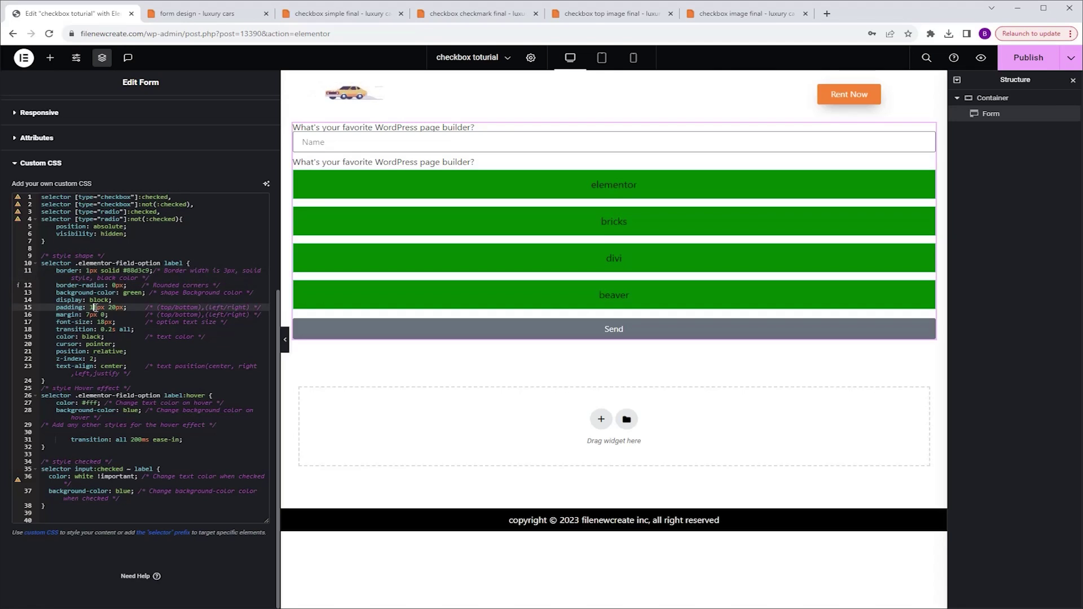
key(BackSpace)
text(4)
key(BackSpace)
text(2)
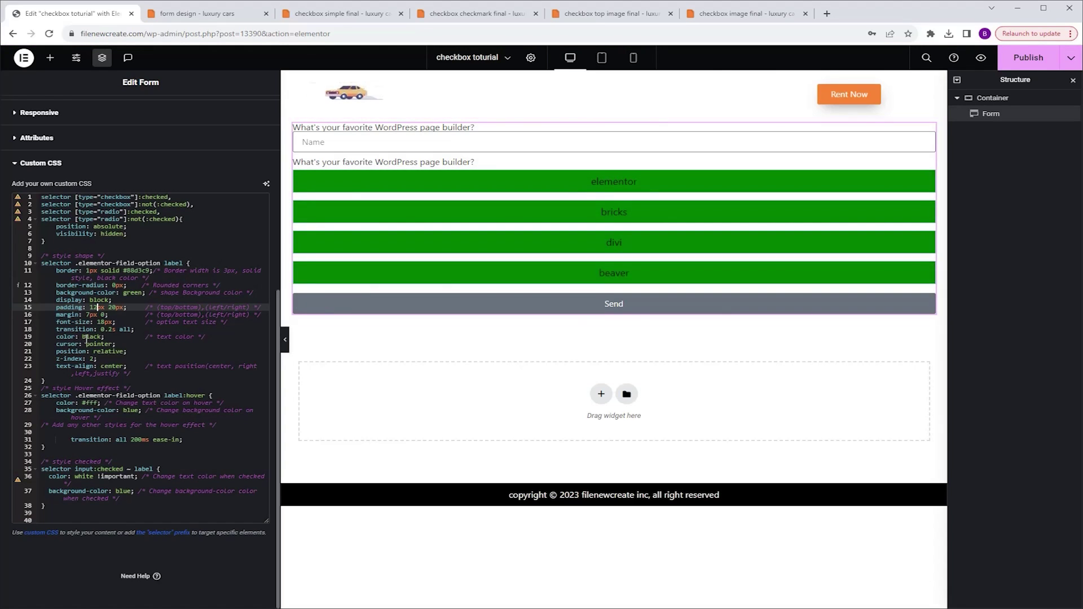
click(88, 314)
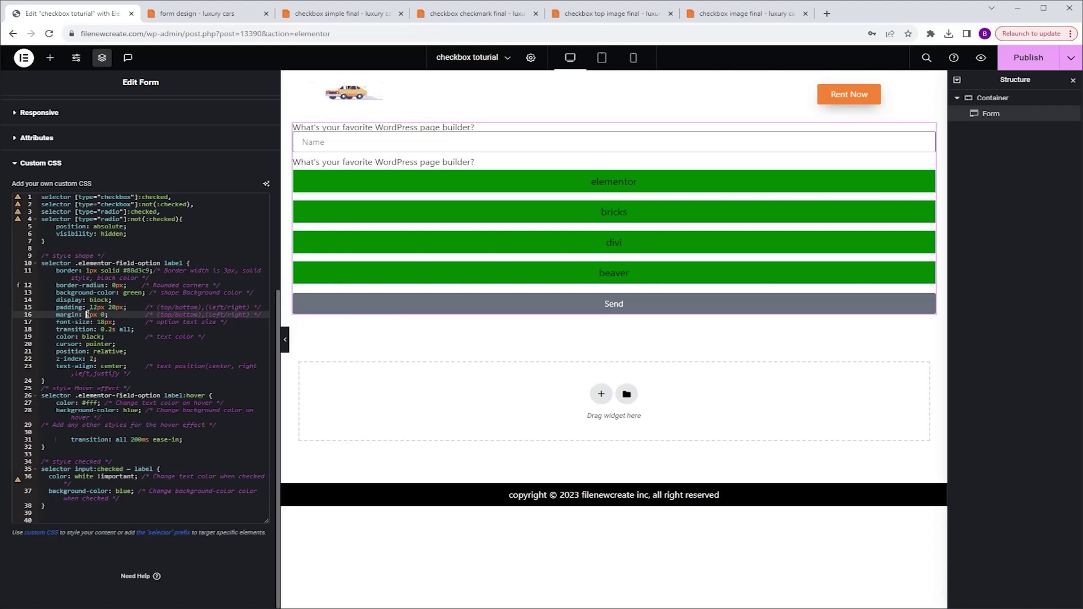
text(17)
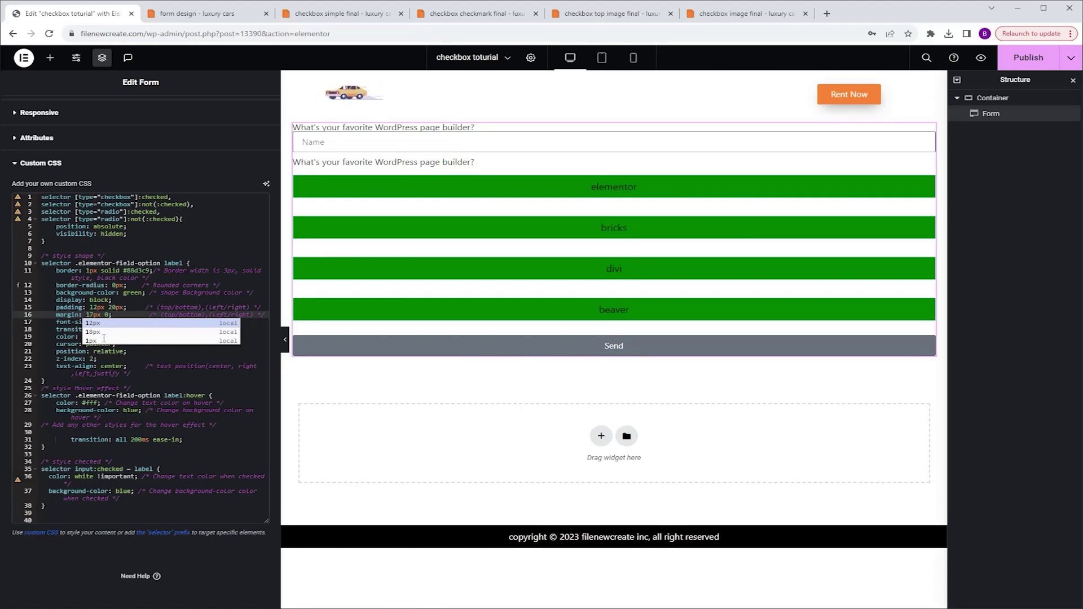
key(BackSpace)
key(BackSpace)
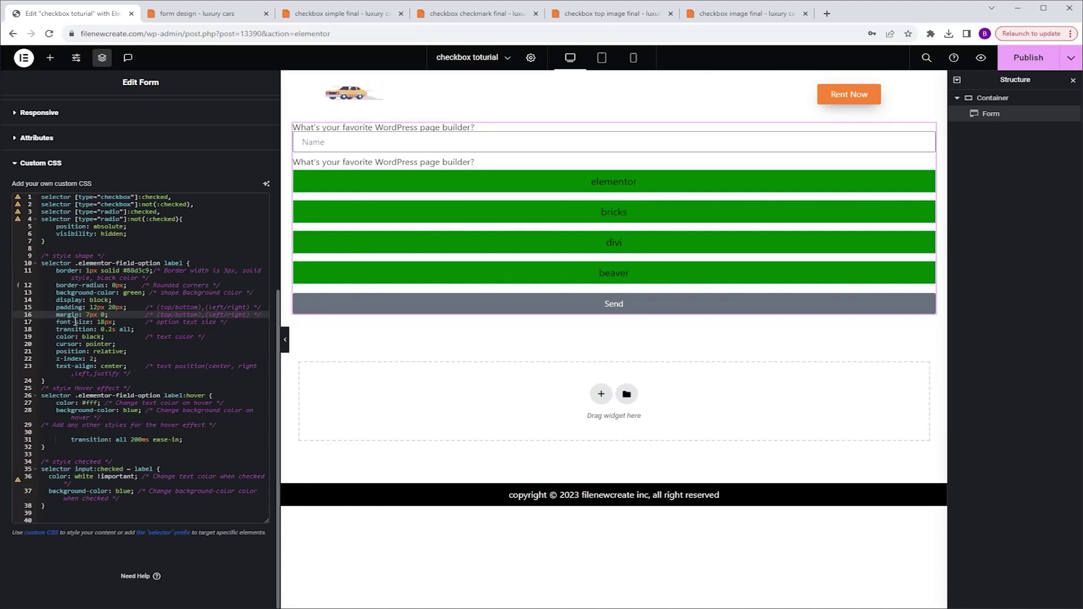
scroll(144, 307, up, 6)
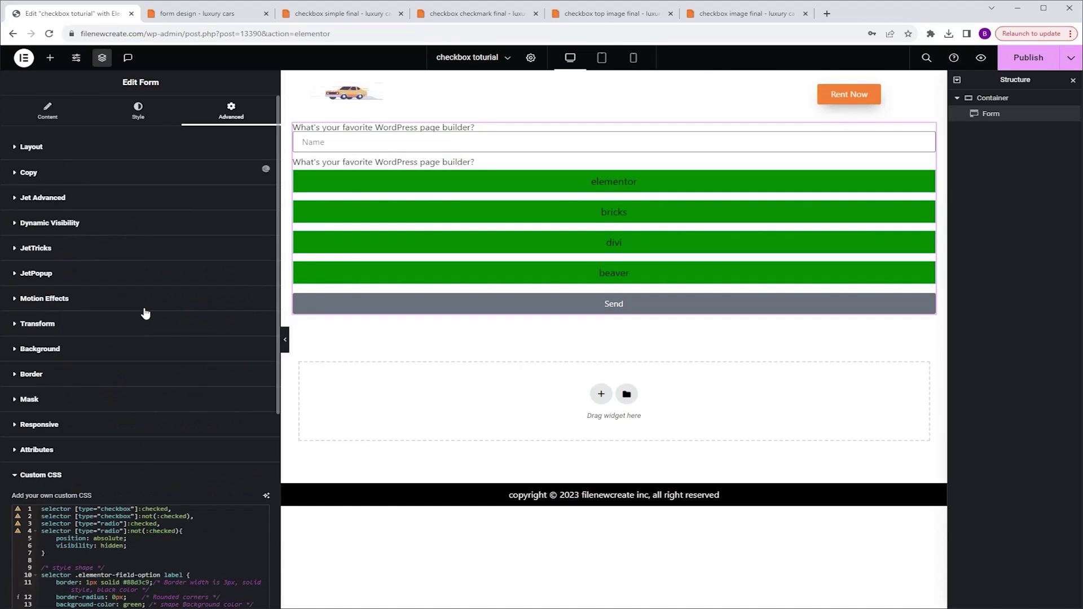
click(137, 108)
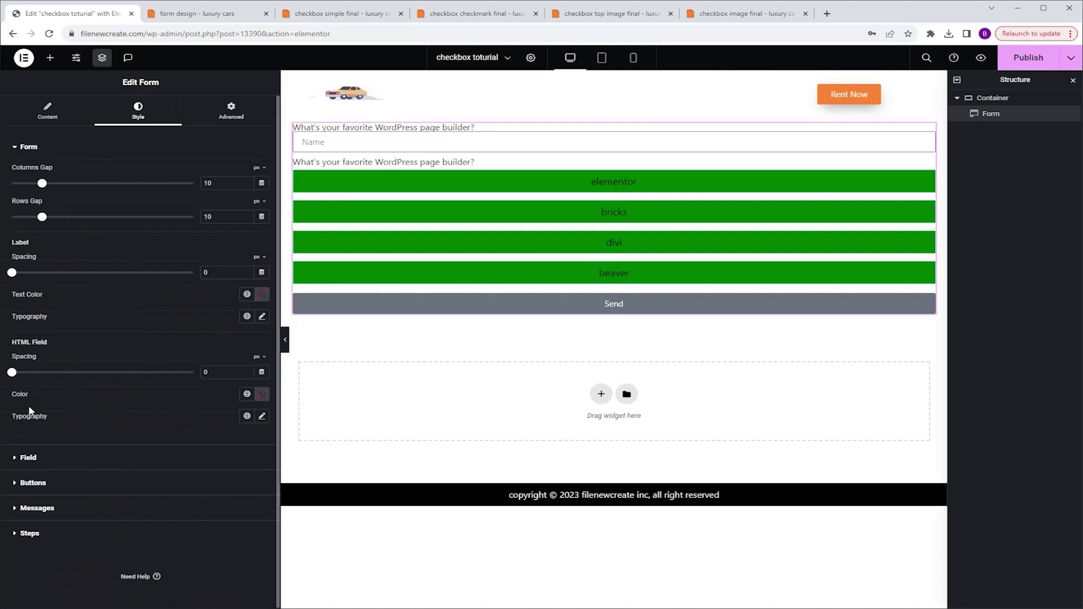
click(84, 458)
click(262, 219)
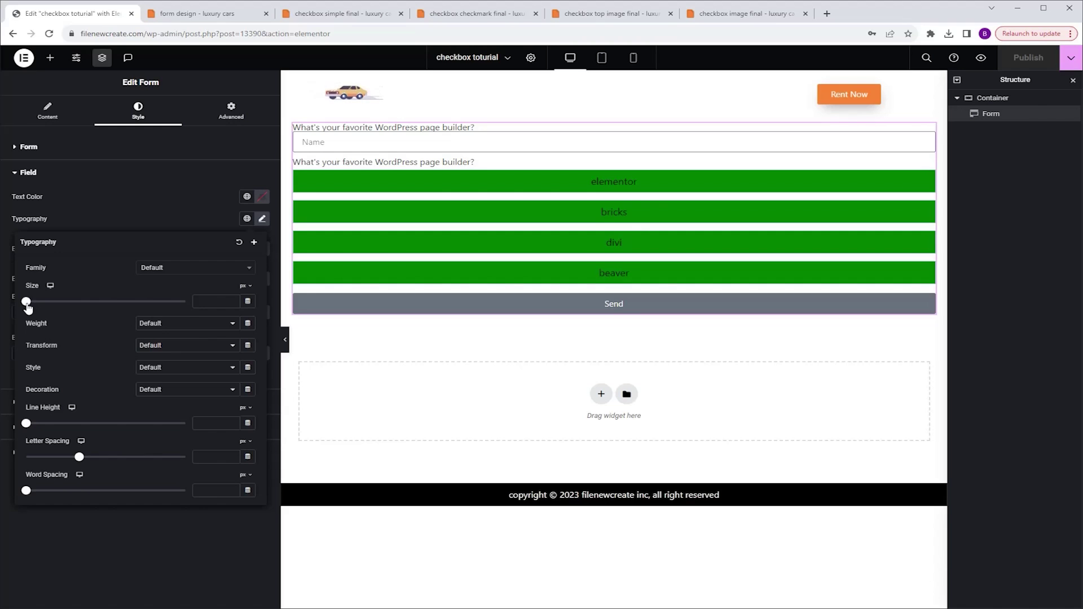
drag(26, 303, 67, 303)
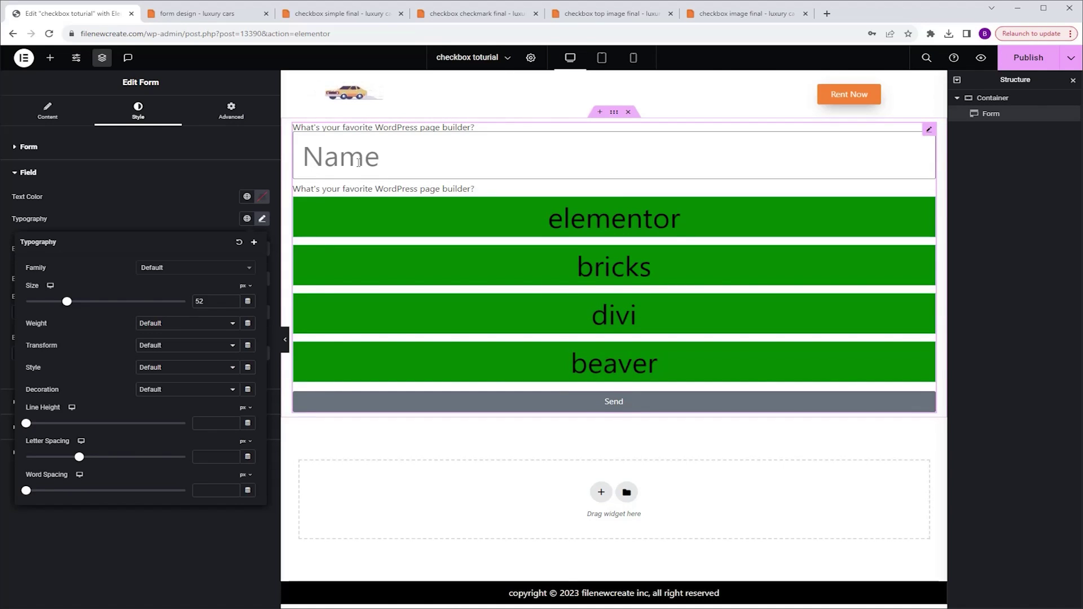
key(BackSpace)
key(BackSpace)
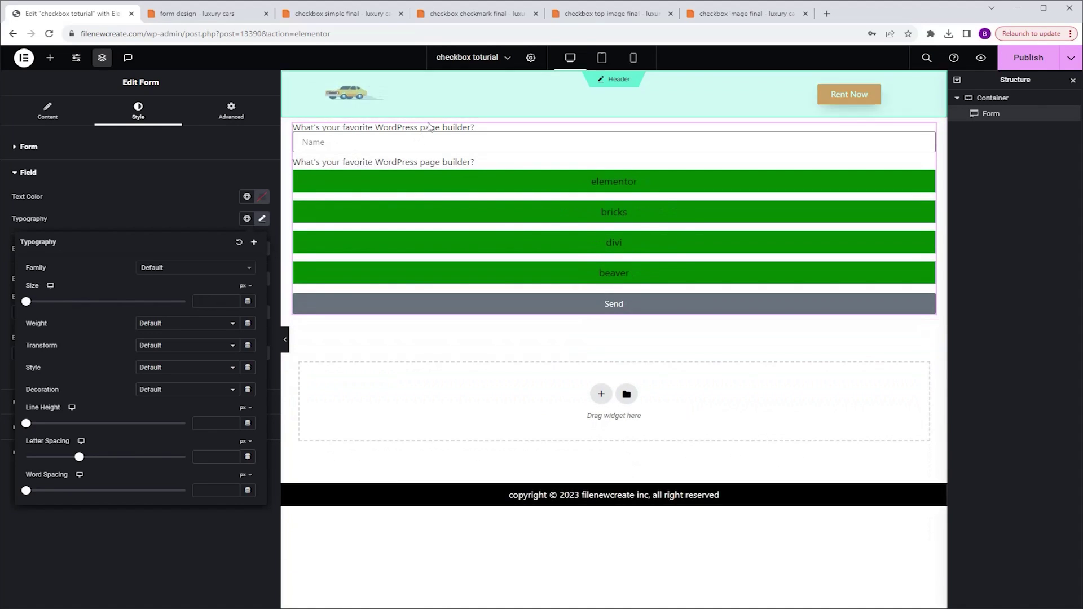
Step: Replace 'black' with 'white' for the option text colour on CSS line 19
click(231, 110)
scroll(186, 265, down, 5)
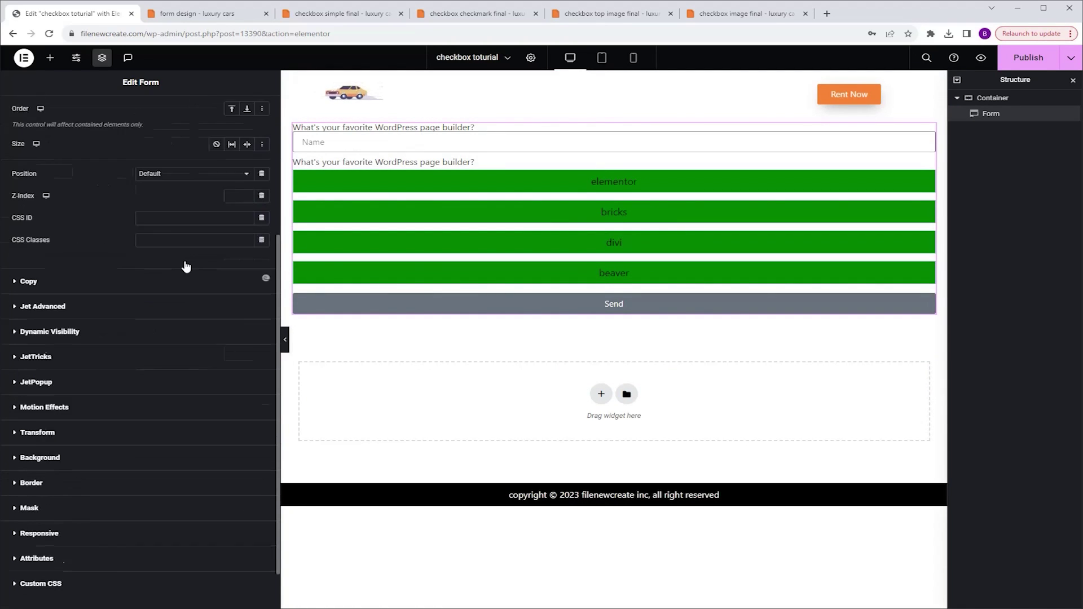
click(161, 530)
scroll(163, 459, down, 5)
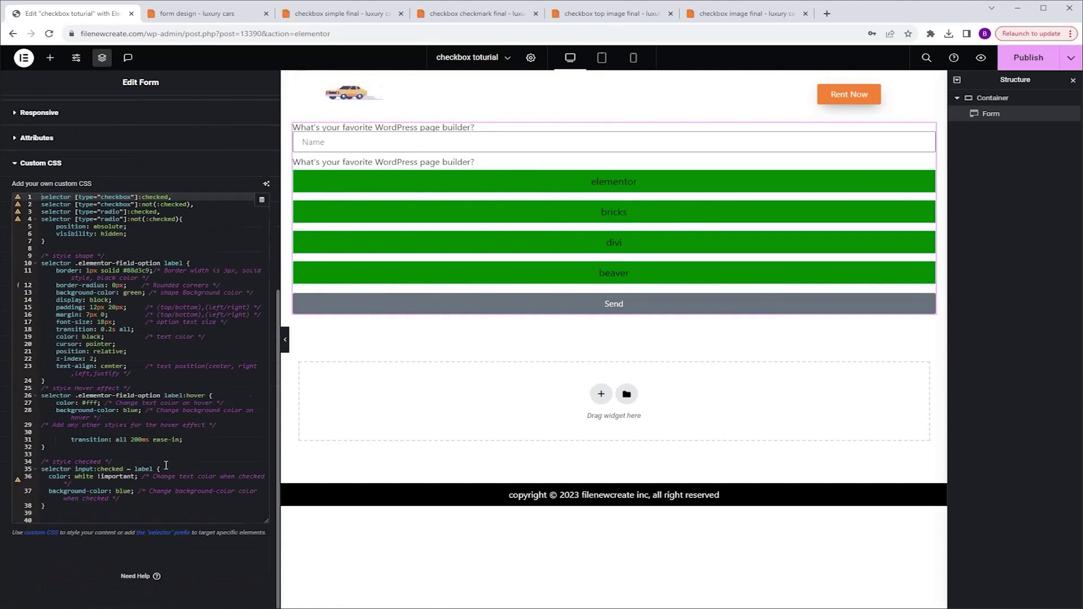
click(102, 338)
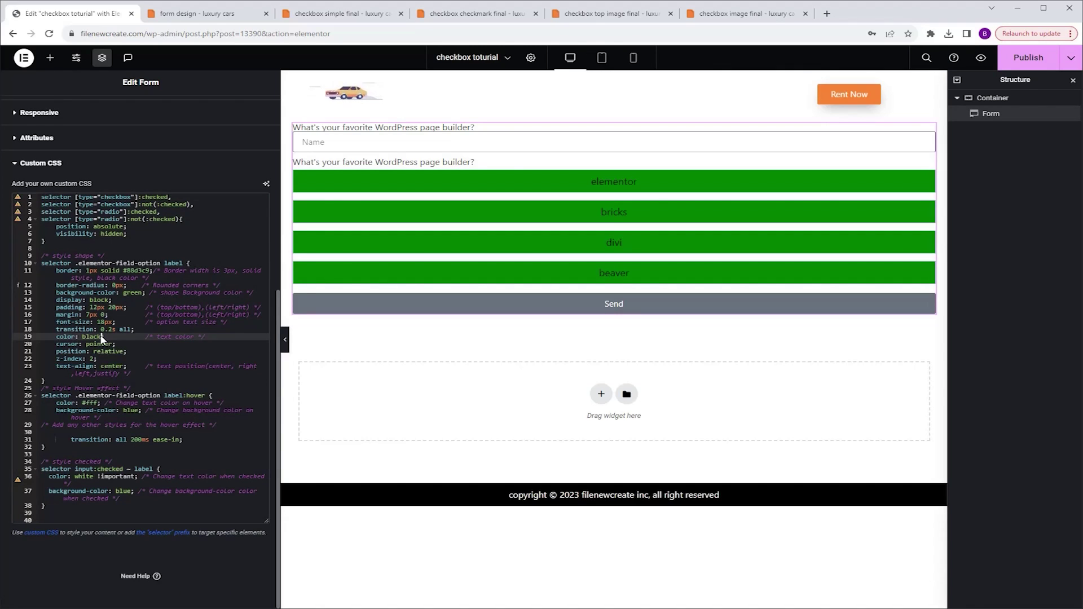
drag(102, 336, 83, 337)
text(white)
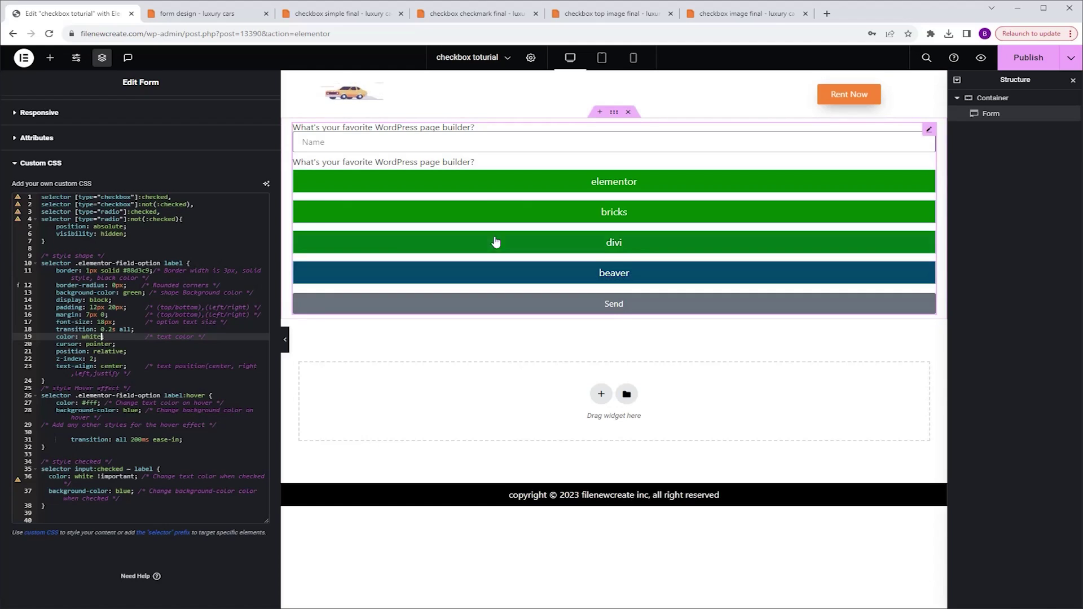
click(108, 367)
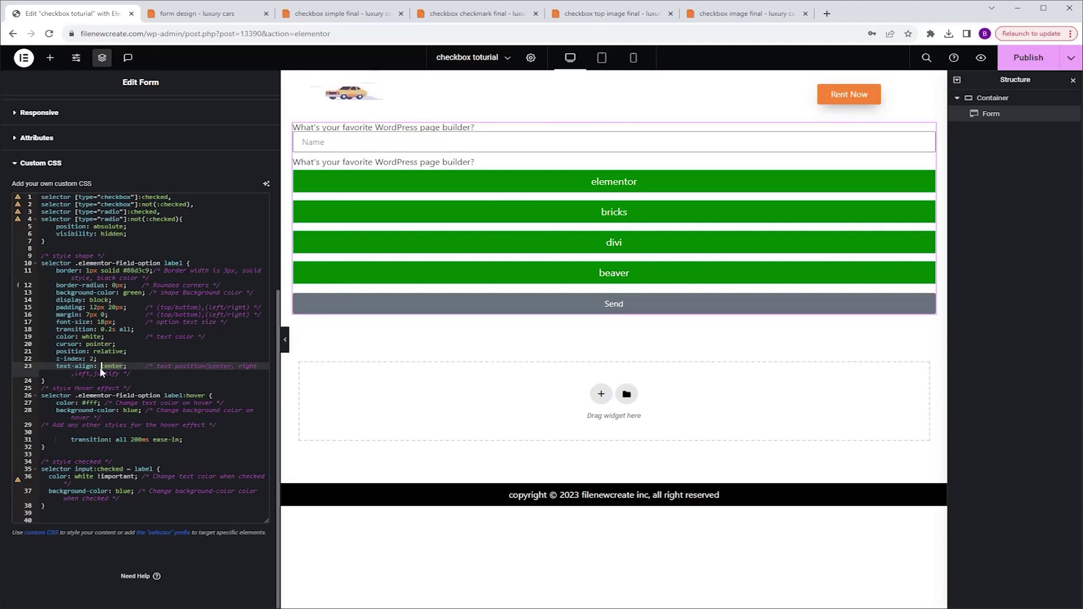
Step: Keep text-align at center and set the line 28 hover background colour to pink
text(left)
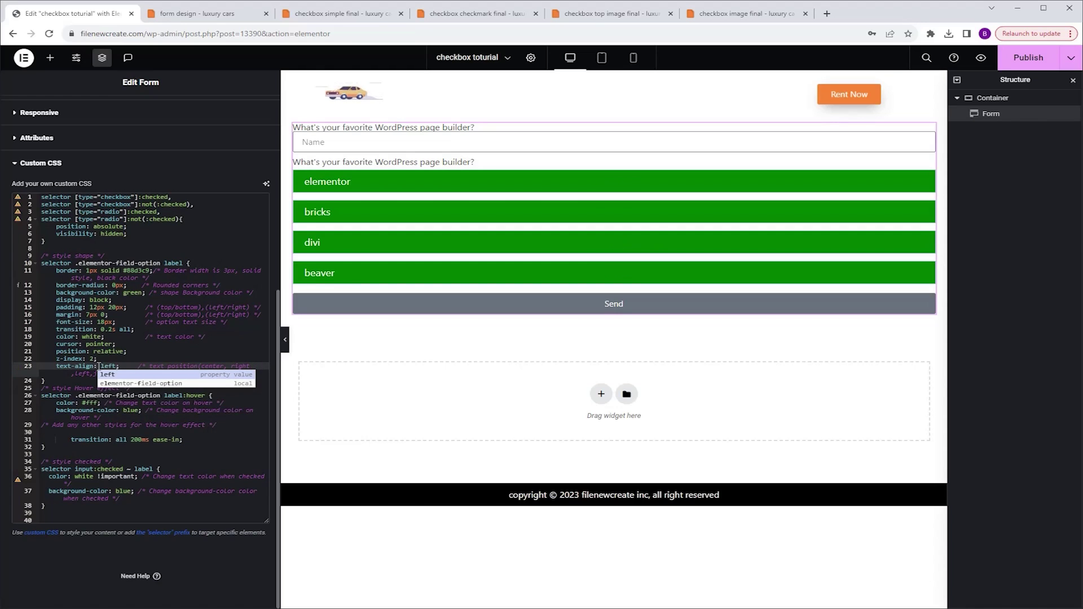
double_click(100, 366)
text(center)
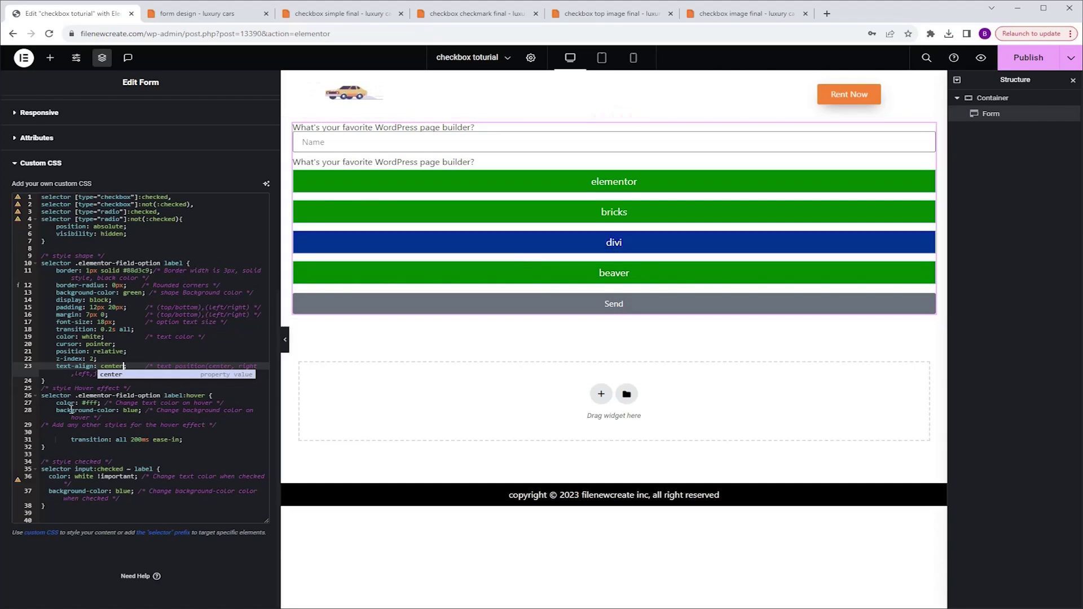
click(125, 410)
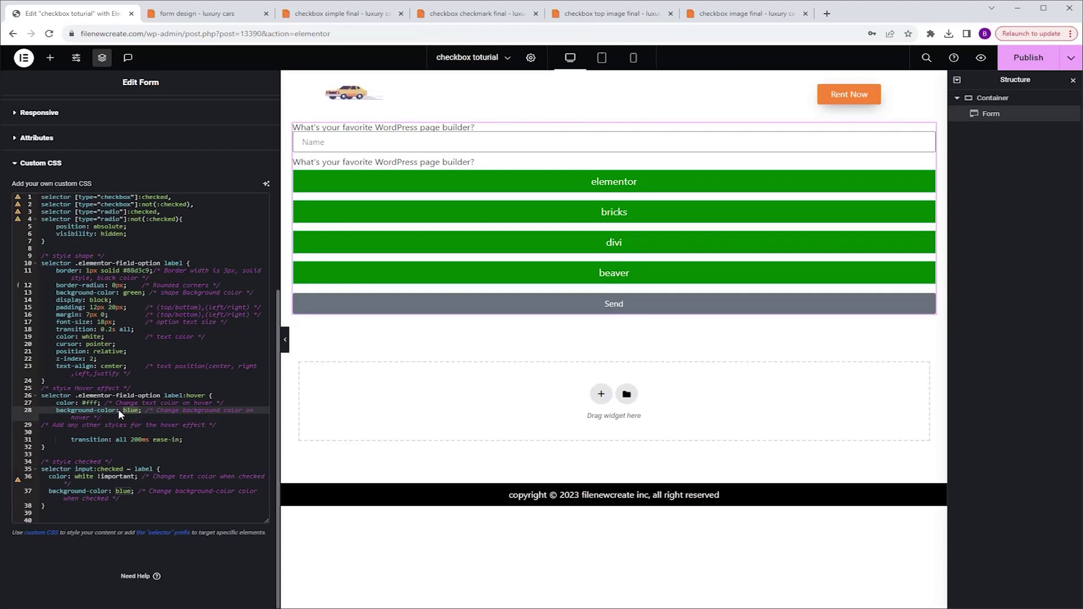
text(pink)
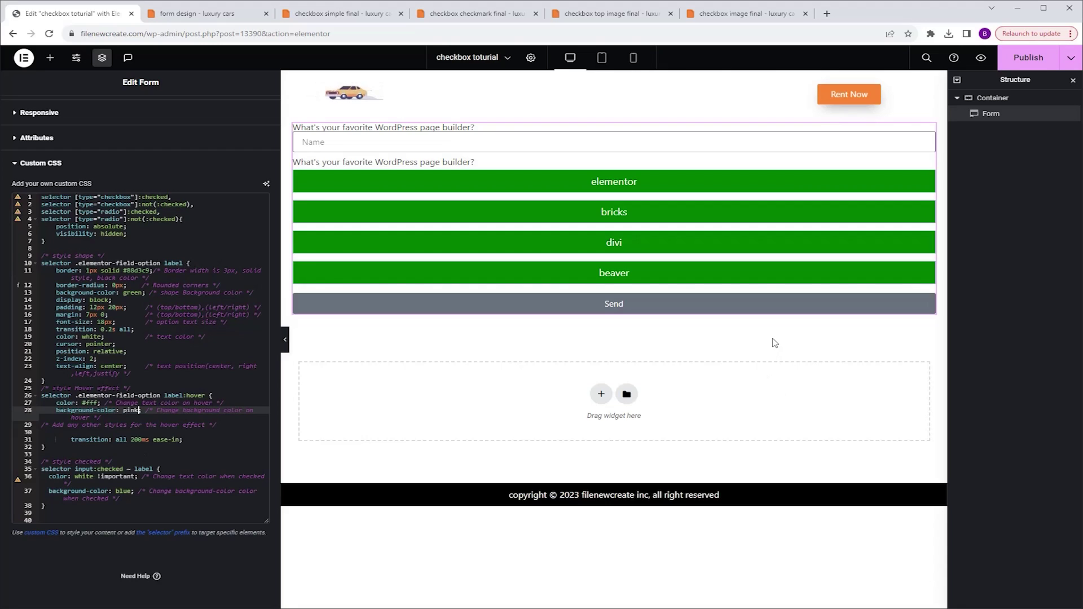
Step: Change the checked-option text colour from white to red and the background from blue to black
click(653, 187)
double_click(81, 477)
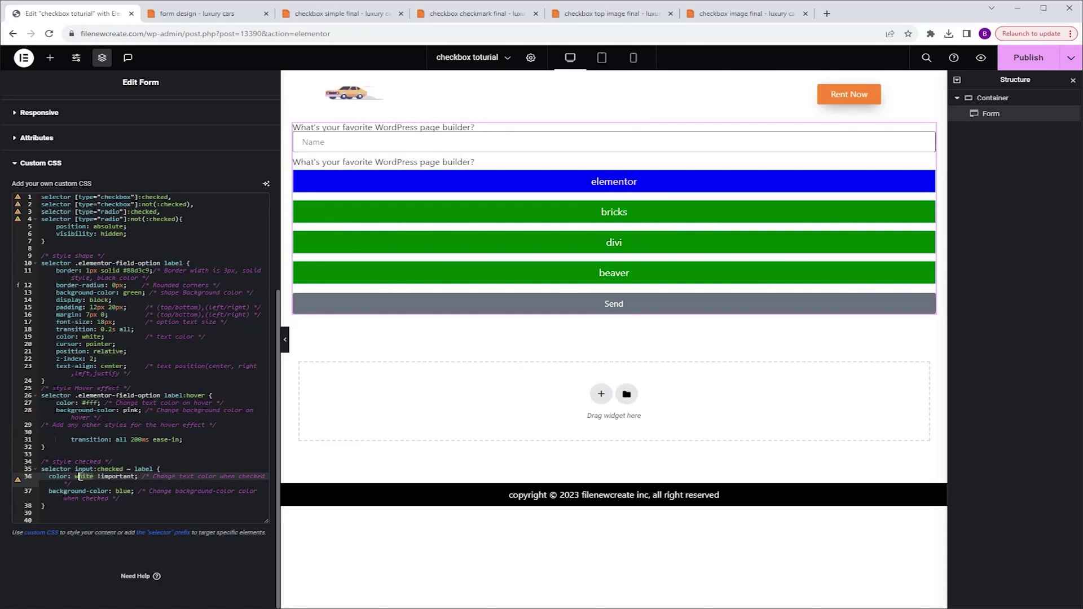
text(red)
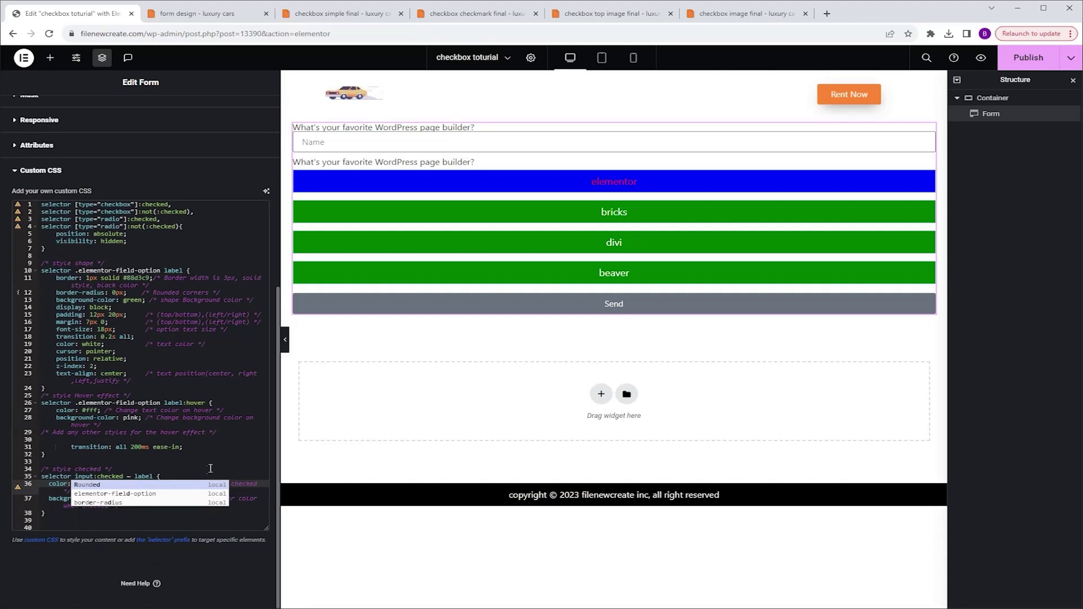
double_click(129, 499)
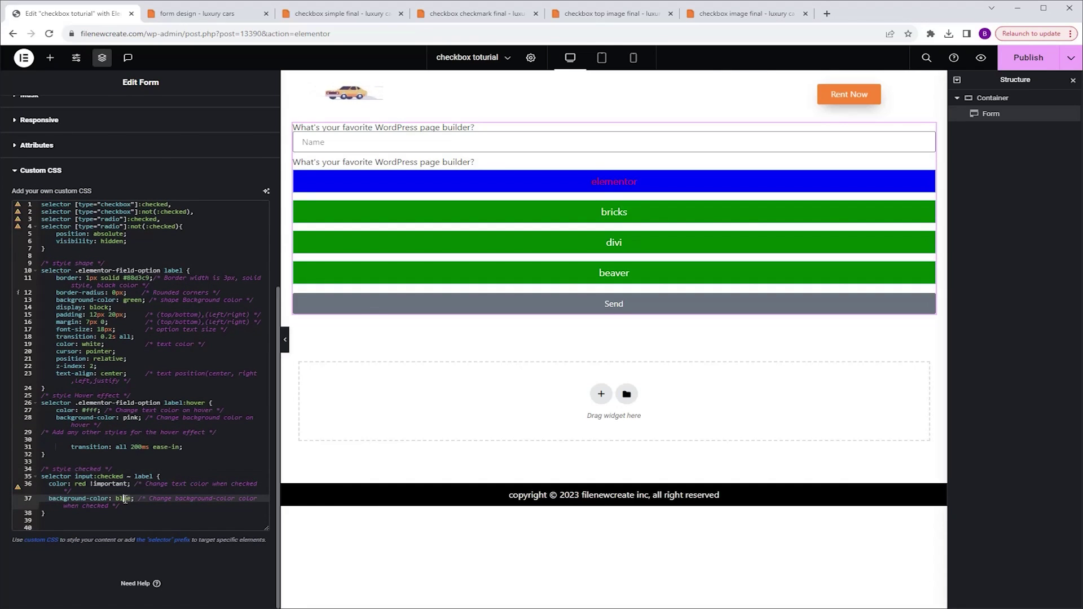
text(black)
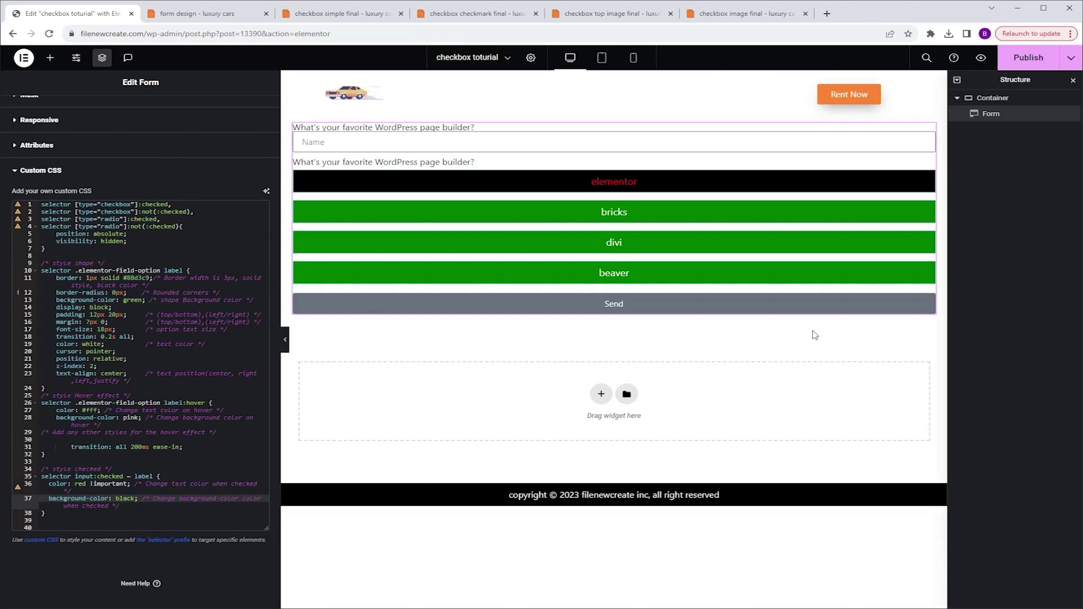
Step: Check the Divi, Bricks and Beaver options to test the new checked style
click(702, 242)
click(698, 213)
click(711, 275)
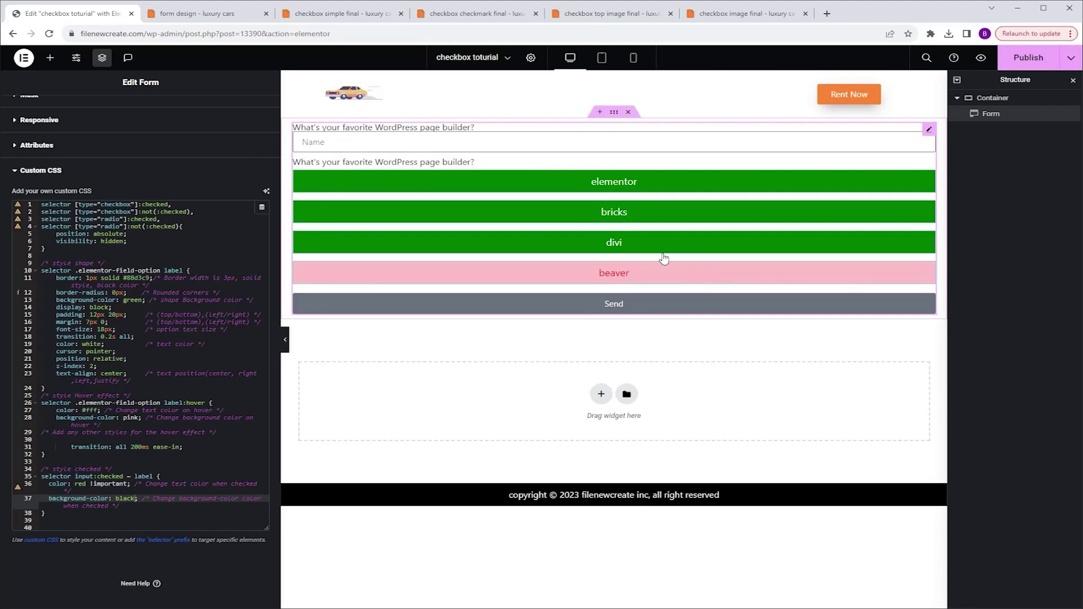
scroll(189, 374, up, 5)
Step: Add and then undo extra copies of the radio question, and check the mobile and desktop previews
click(48, 119)
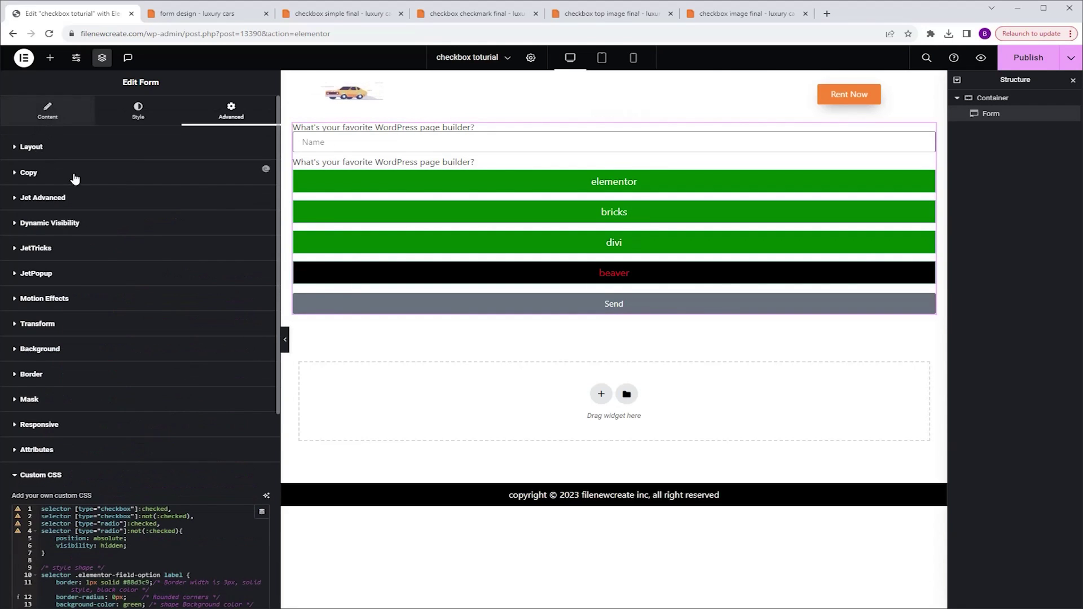
click(235, 237)
click(241, 239)
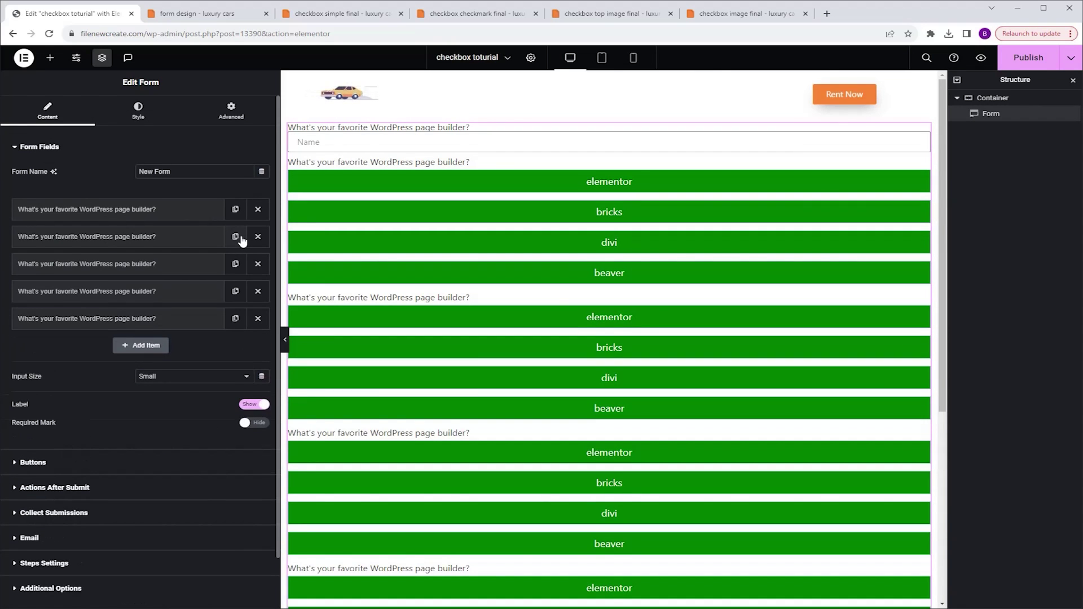
key(ctrl+z)
key(ctrl+z)
key(ctrl+z)
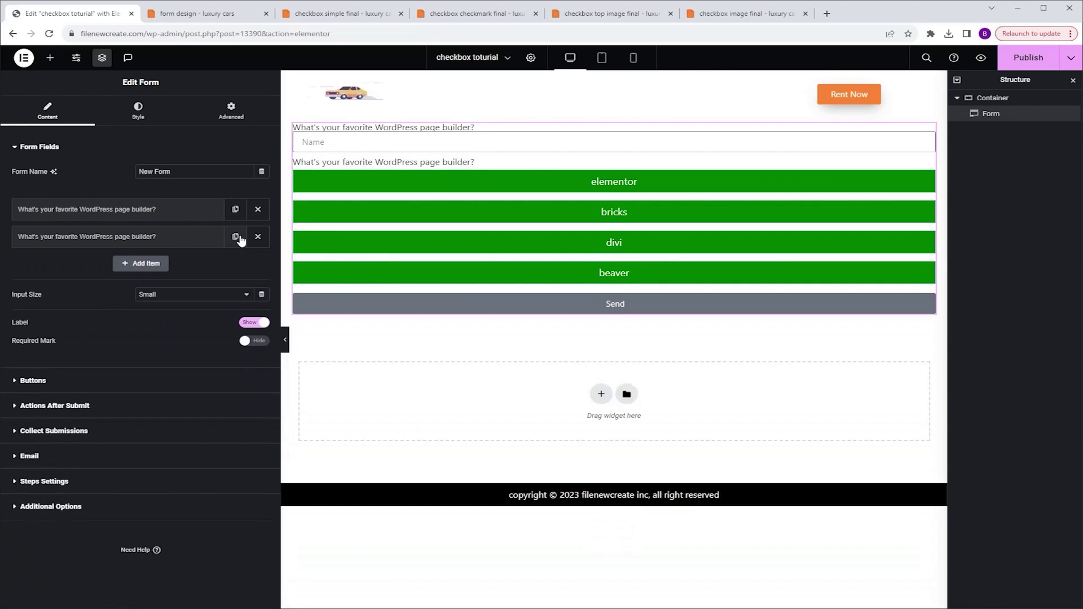
click(633, 57)
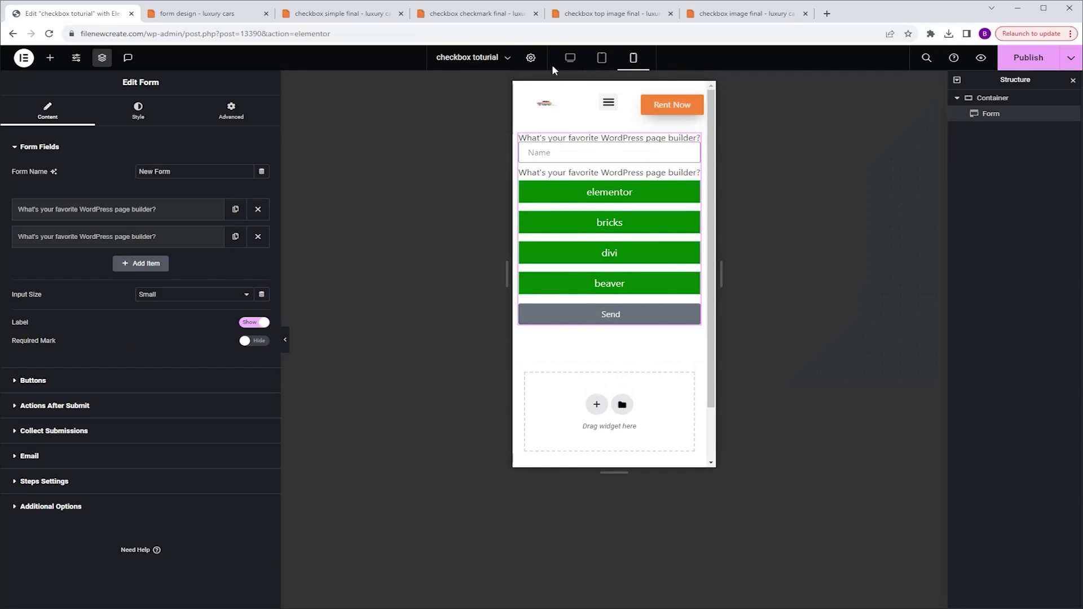
click(569, 59)
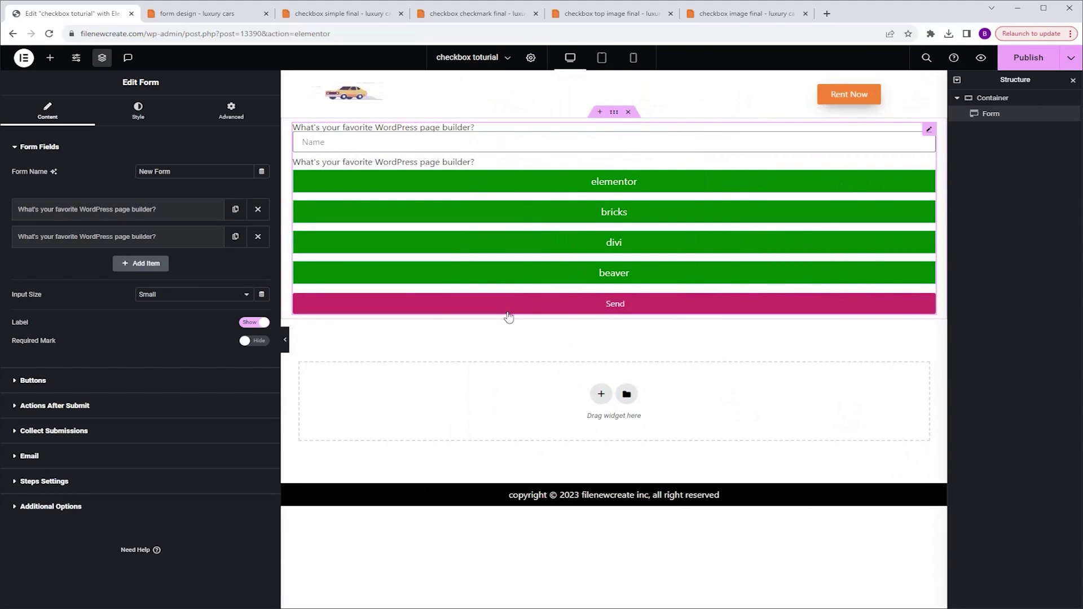
Step: Copy the CHECKBOX design's CSS from the form design page and return to the editor
click(215, 15)
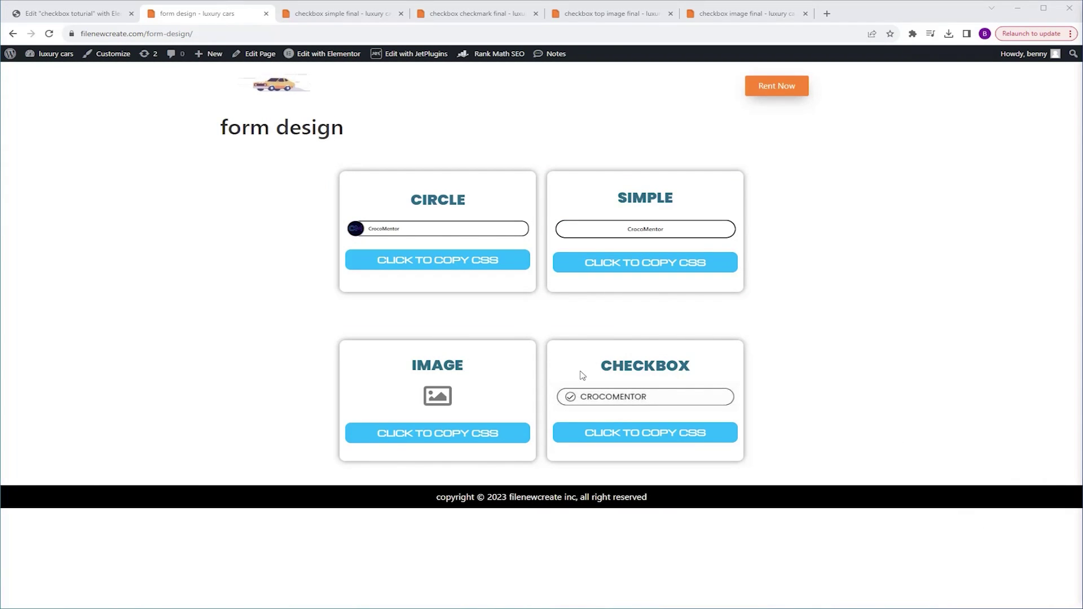
click(650, 443)
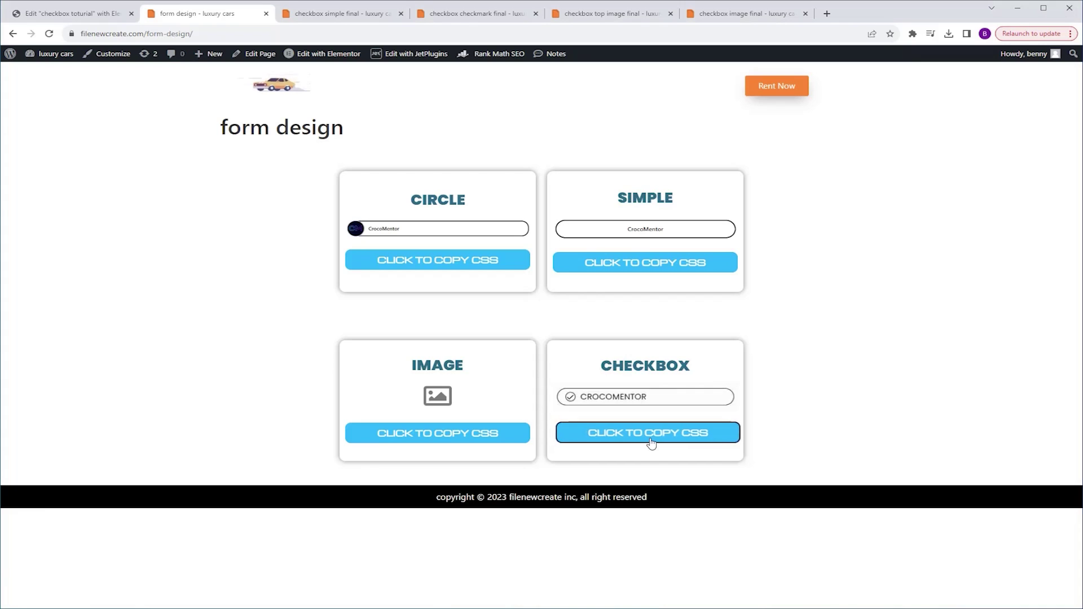
click(75, 14)
Step: Replace the form's custom CSS with the copied CHECKBOX CSS and test the Beaver and Divi options
click(232, 107)
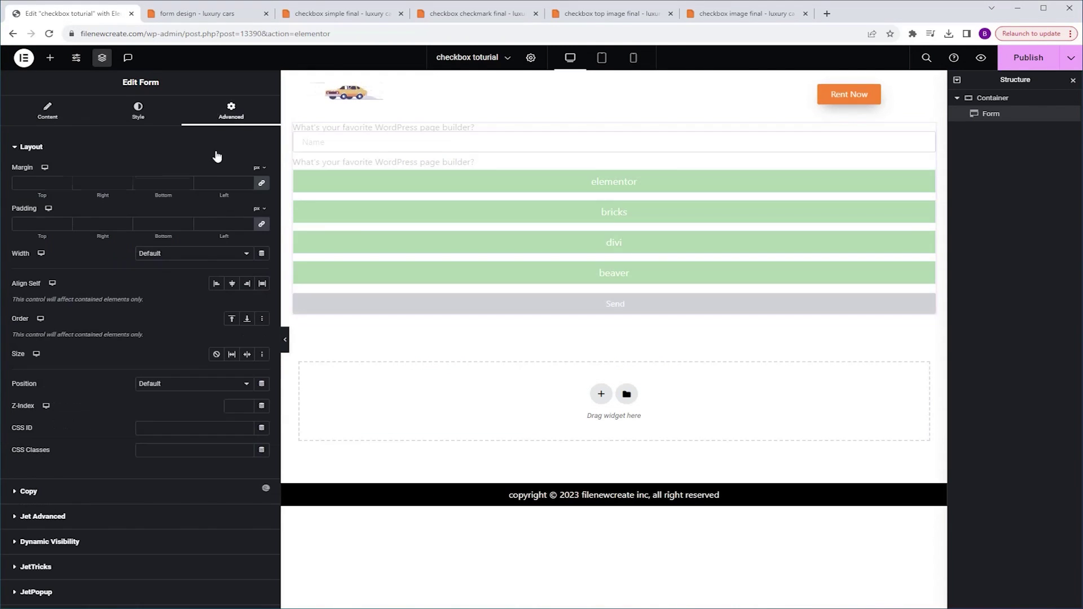
scroll(192, 381, down, 5)
click(40, 531)
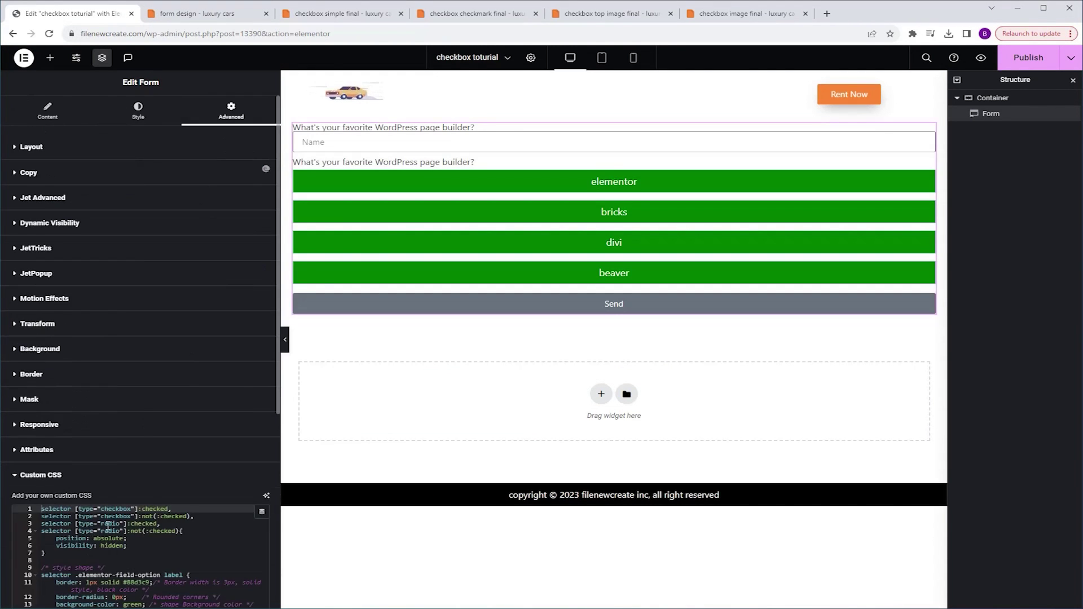
scroll(109, 532, down, 5)
click(152, 457)
key(ctrl+a)
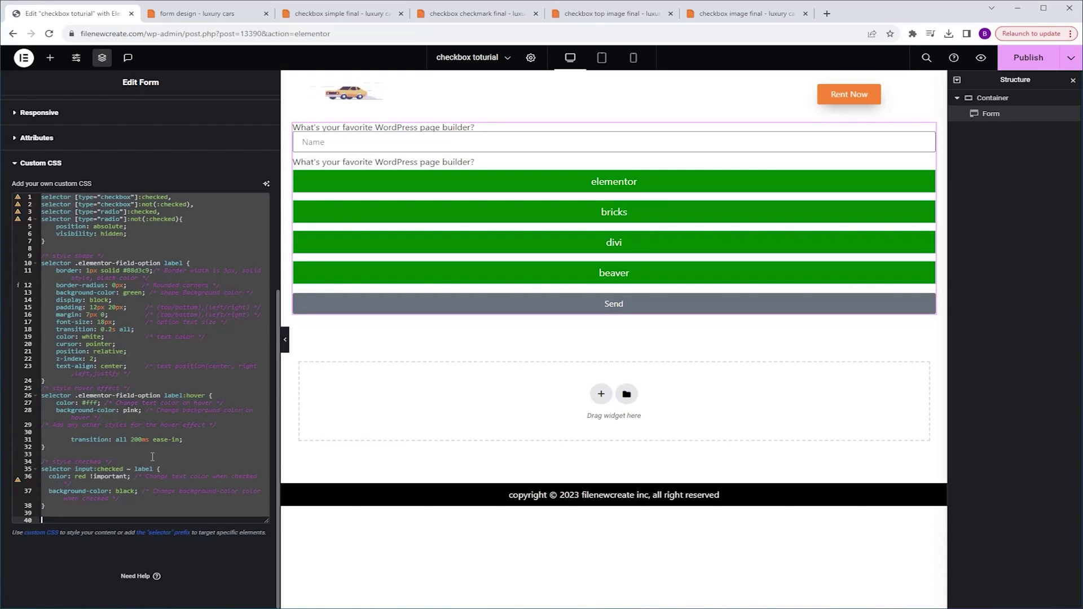
key(ctrl+v)
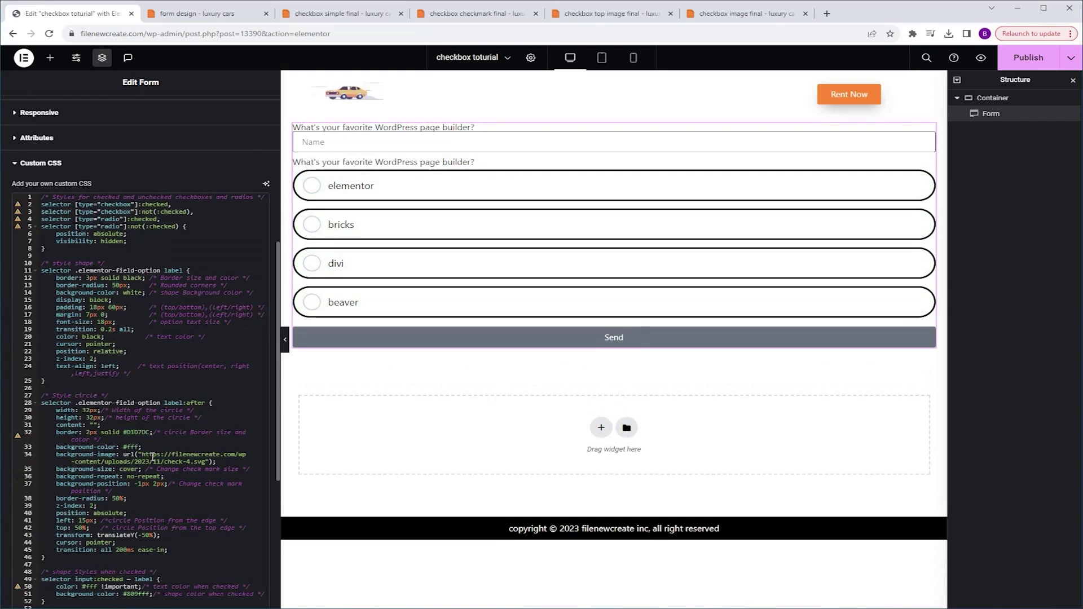
scroll(172, 398, down, 5)
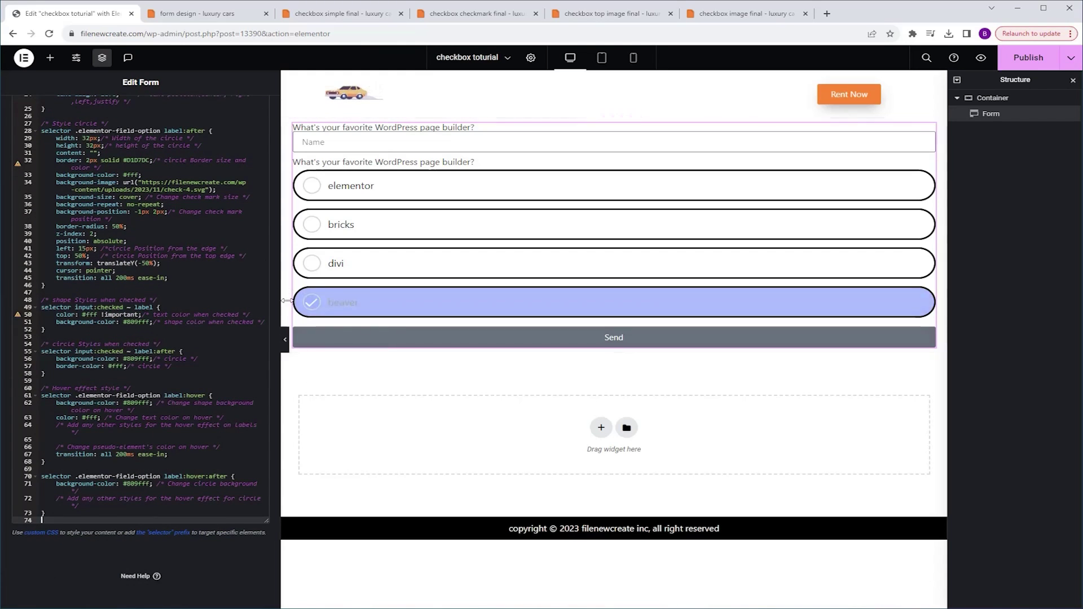
click(309, 304)
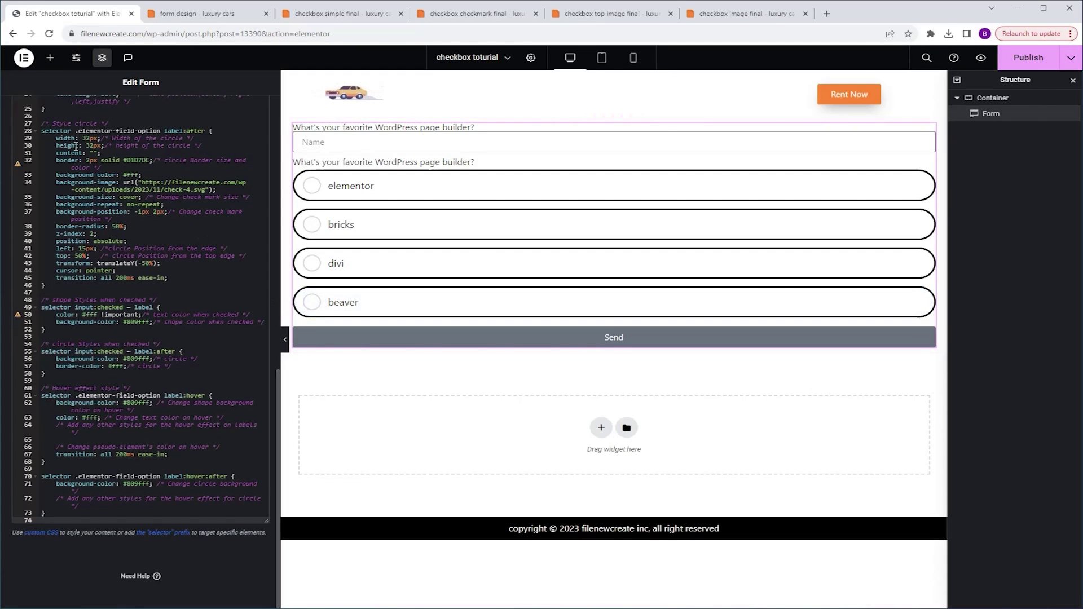
click(311, 267)
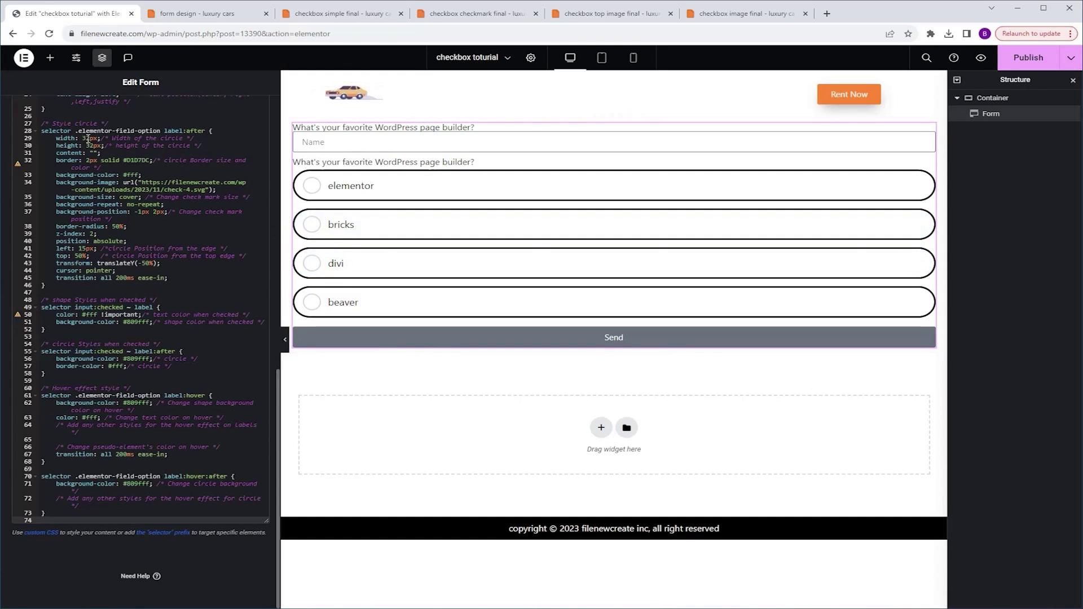
Step: Shrink the circle width and height from 32px to 22px
click(86, 138)
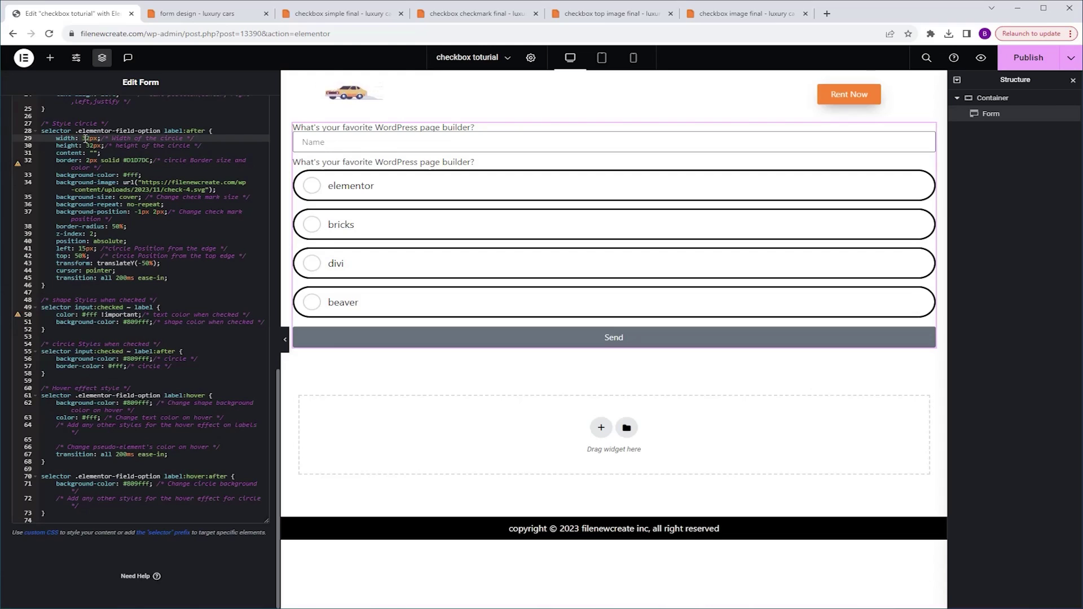
key(BackSpace)
text(2)
click(104, 138)
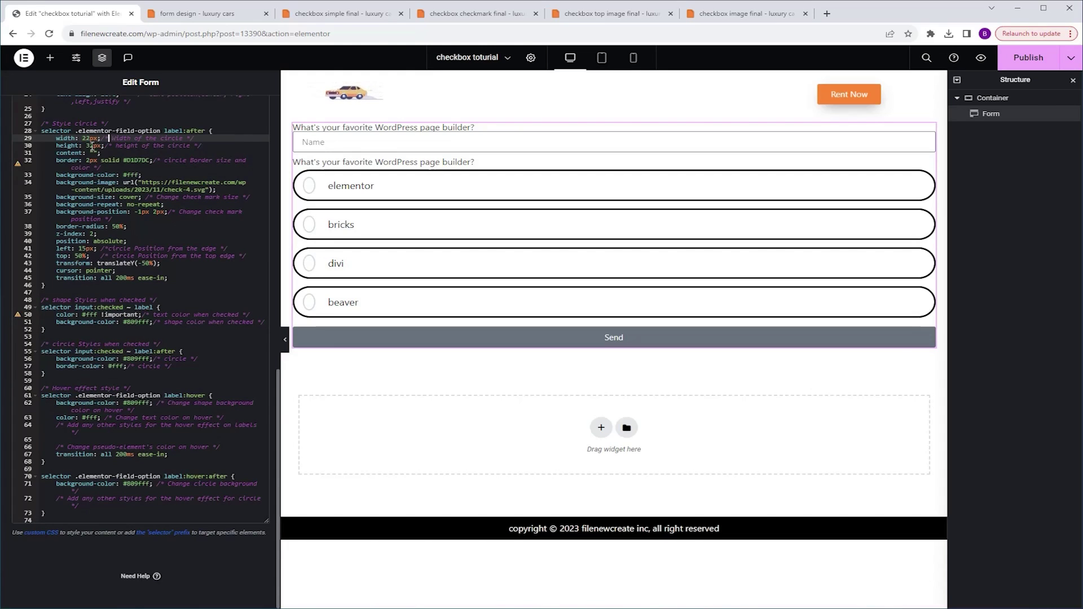
click(92, 146)
key(BackSpace)
text(2)
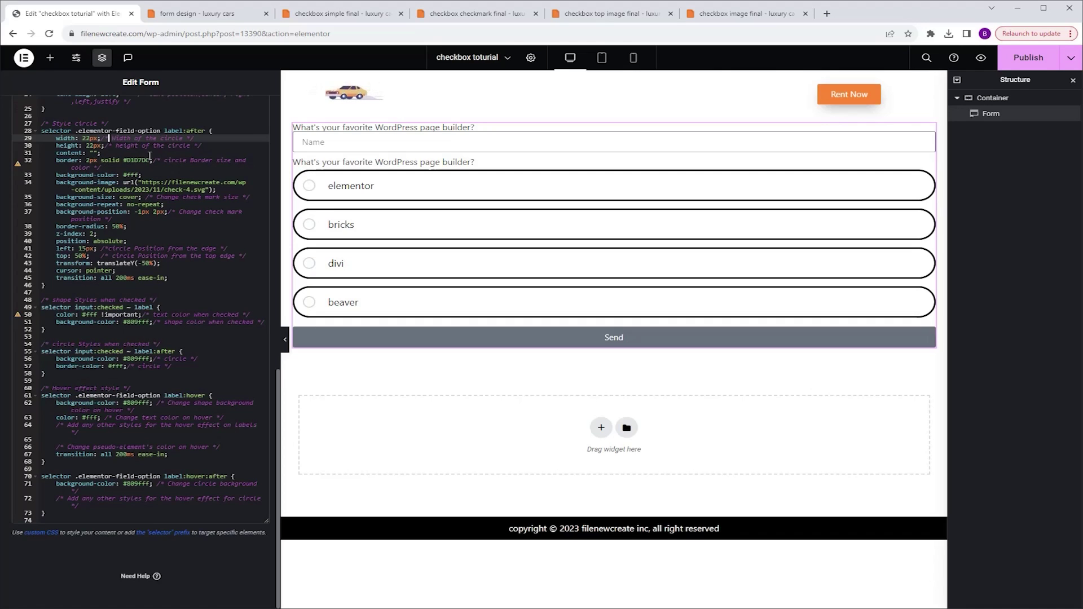
click(309, 264)
click(71, 248)
drag(71, 249, 57, 250)
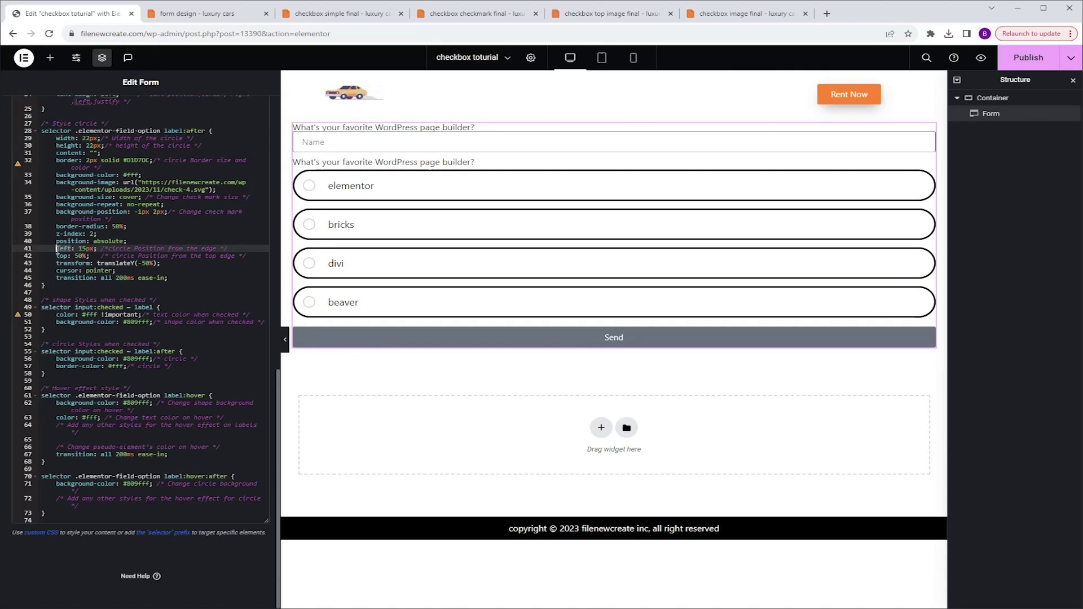
text(right)
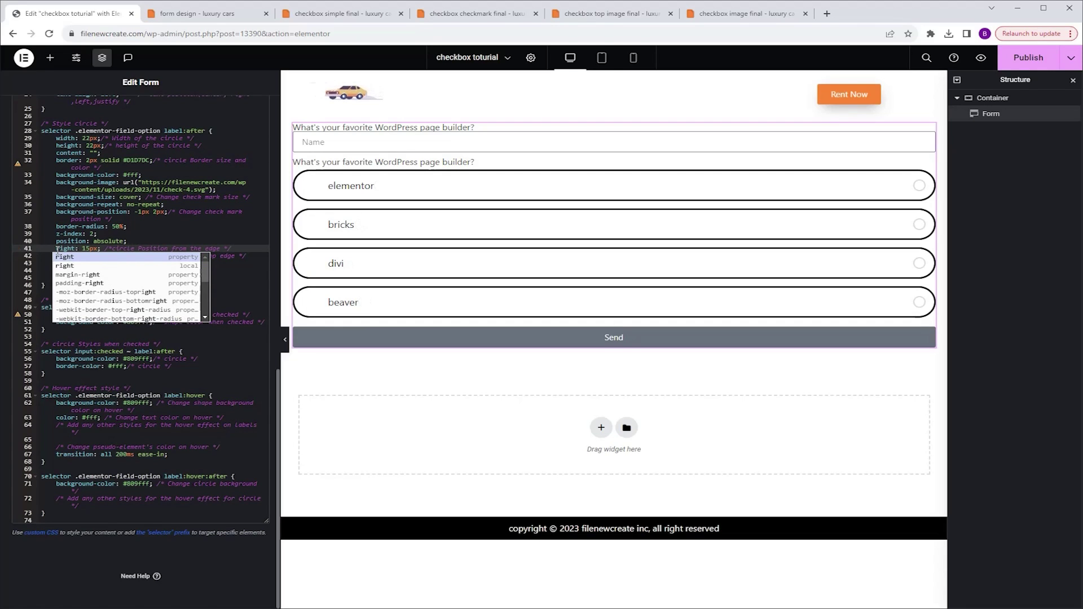
double_click(57, 250)
text(left)
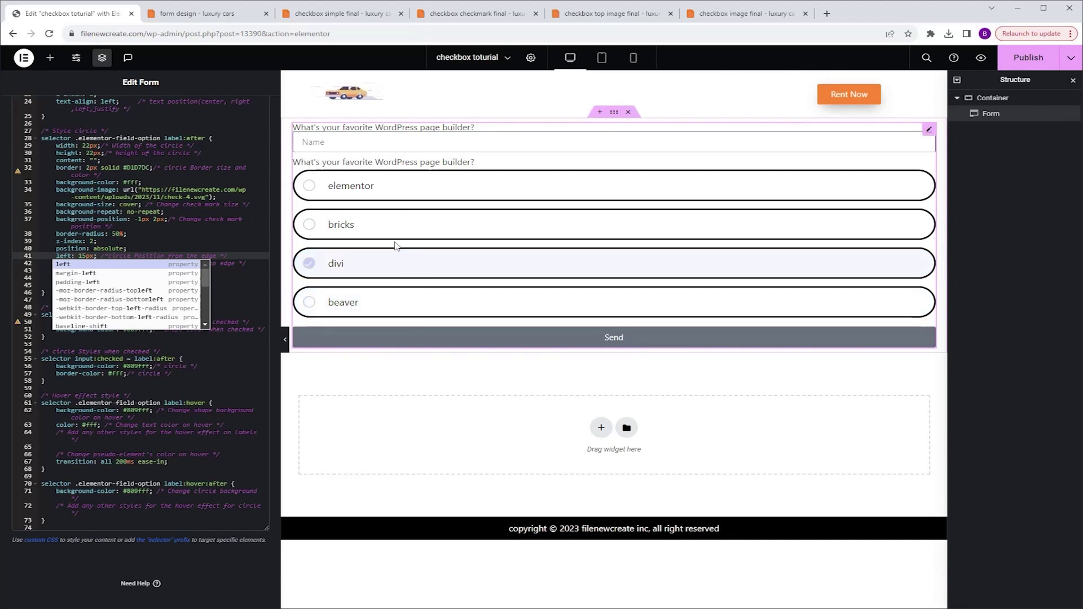
click(360, 186)
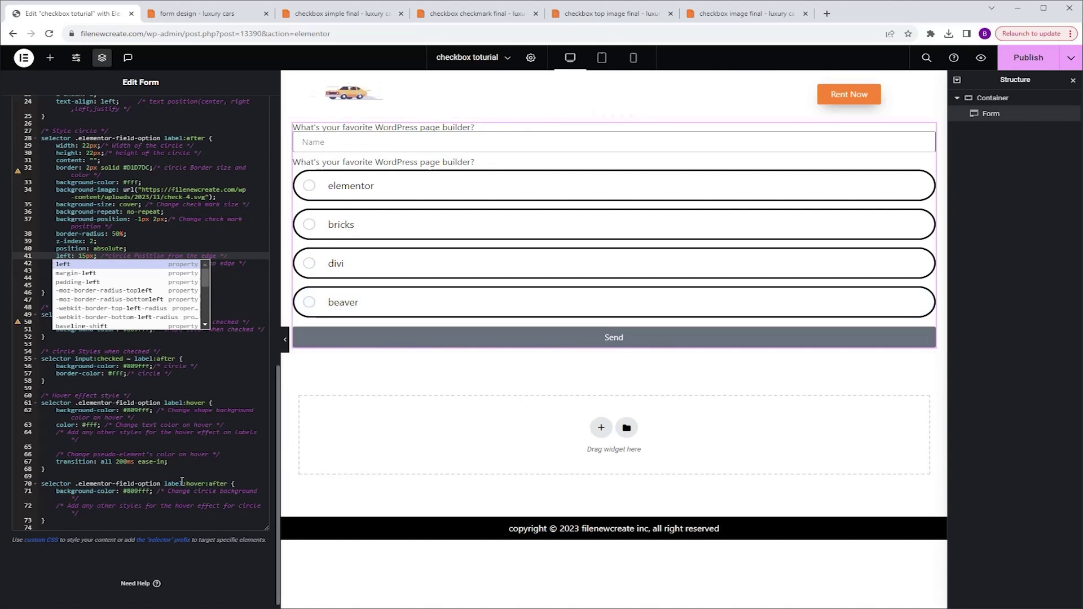
click(149, 491)
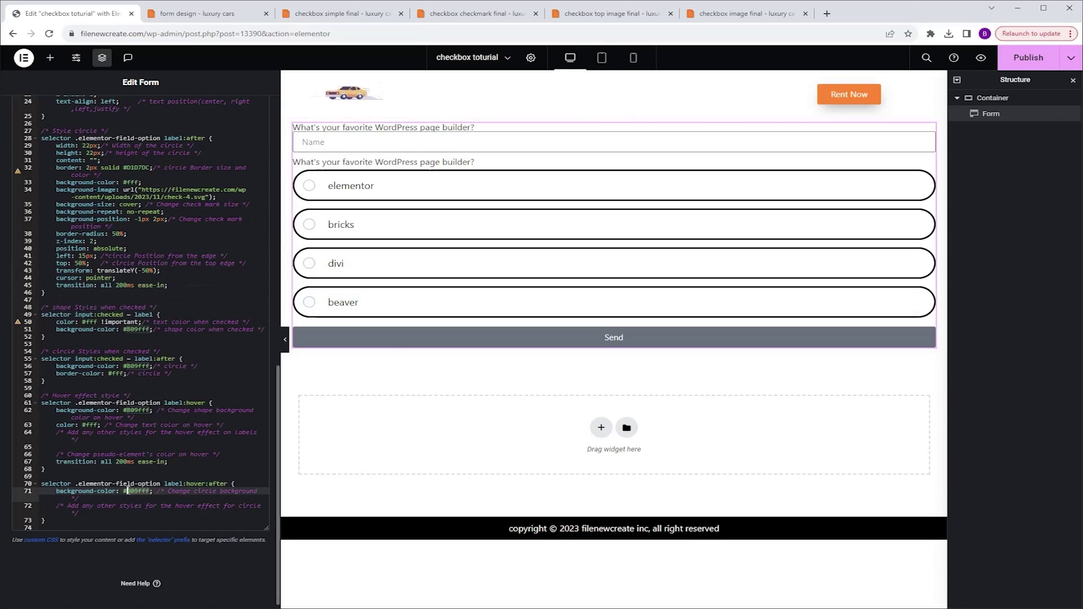
Step: Change the circle hover background colour on line 71 from #809fff to red
text(red)
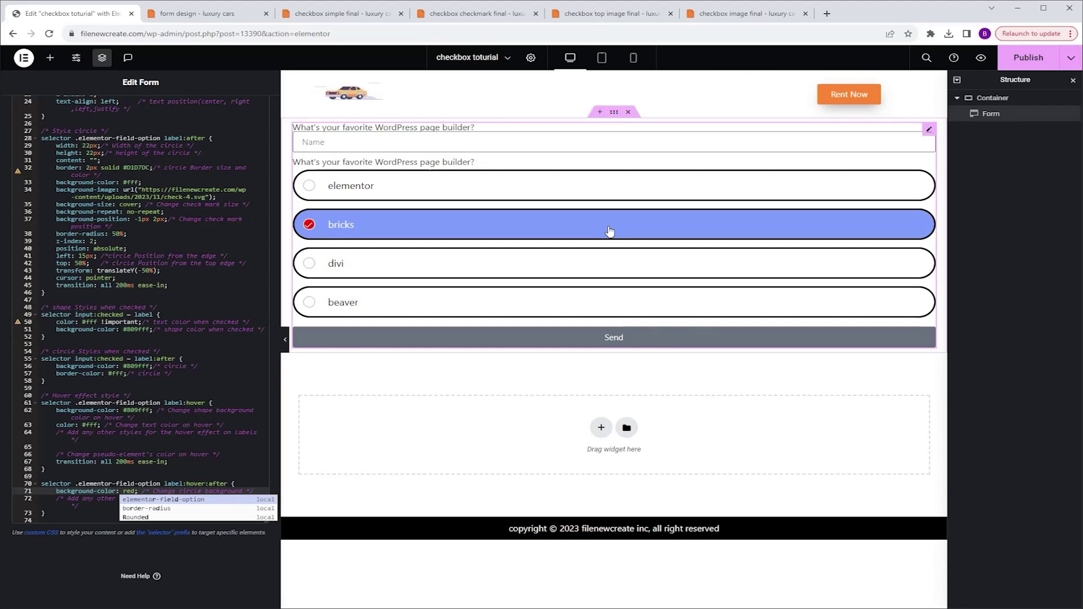
Step: Copy the CIRCLE design's .formx CSS and paste it over the form's existing custom CSS
click(186, 13)
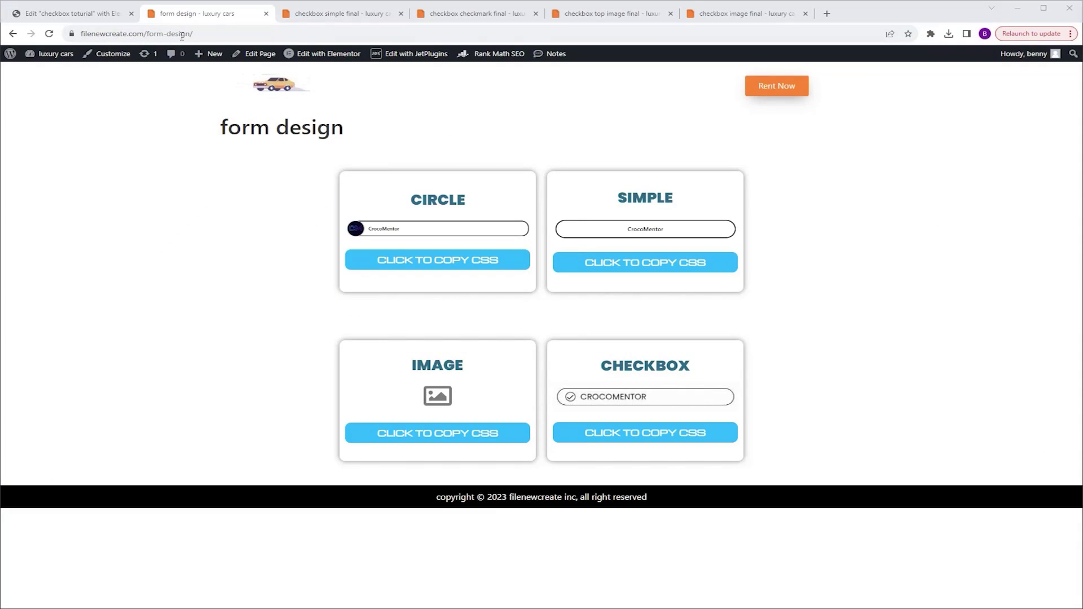
click(453, 264)
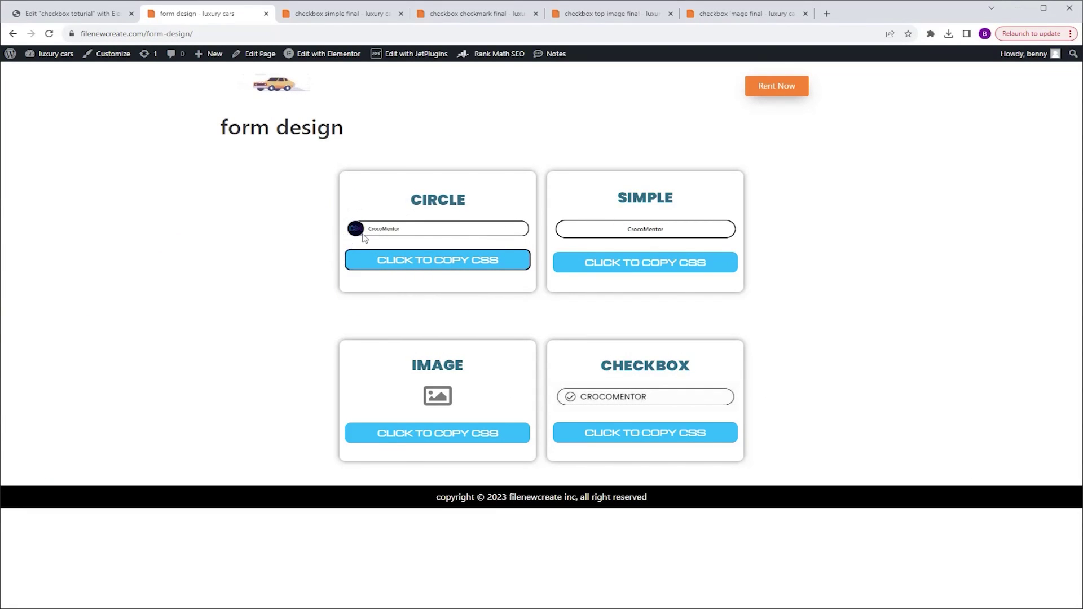
click(70, 13)
click(180, 334)
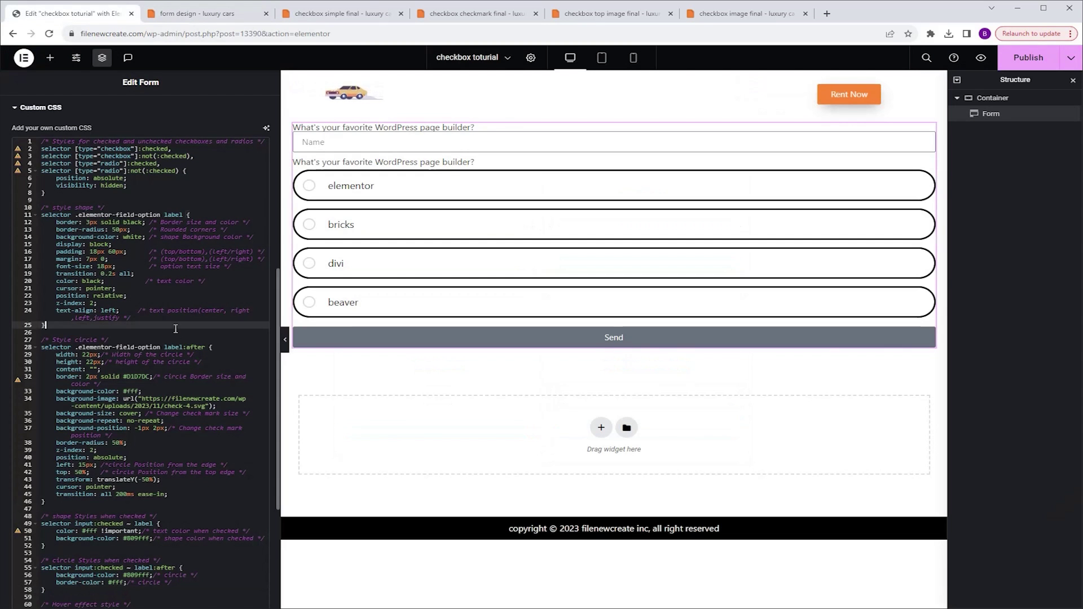
key(ctrl+a)
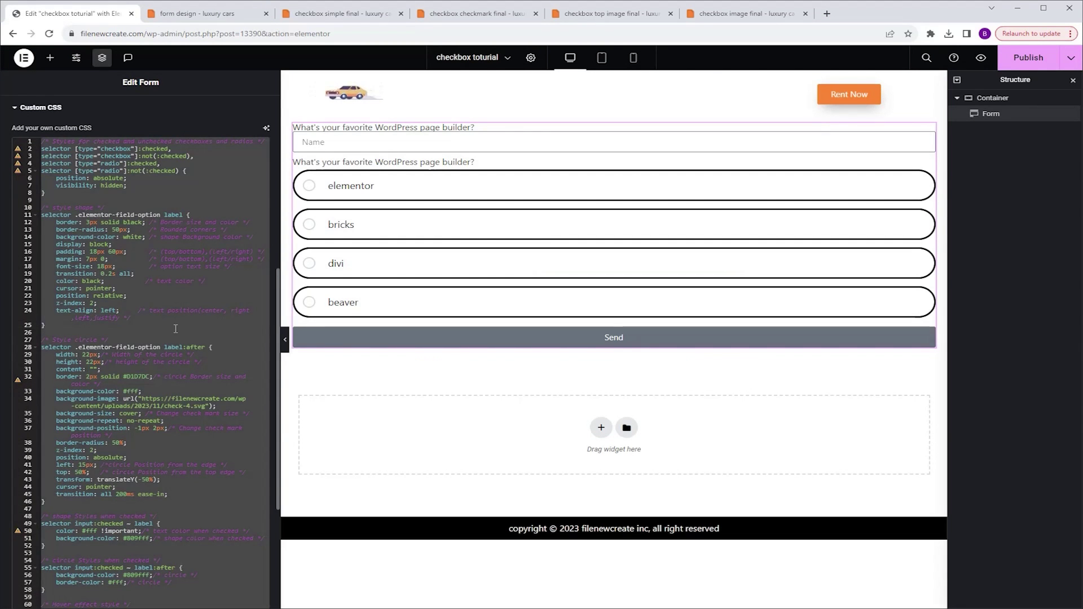
key(ctrl+v)
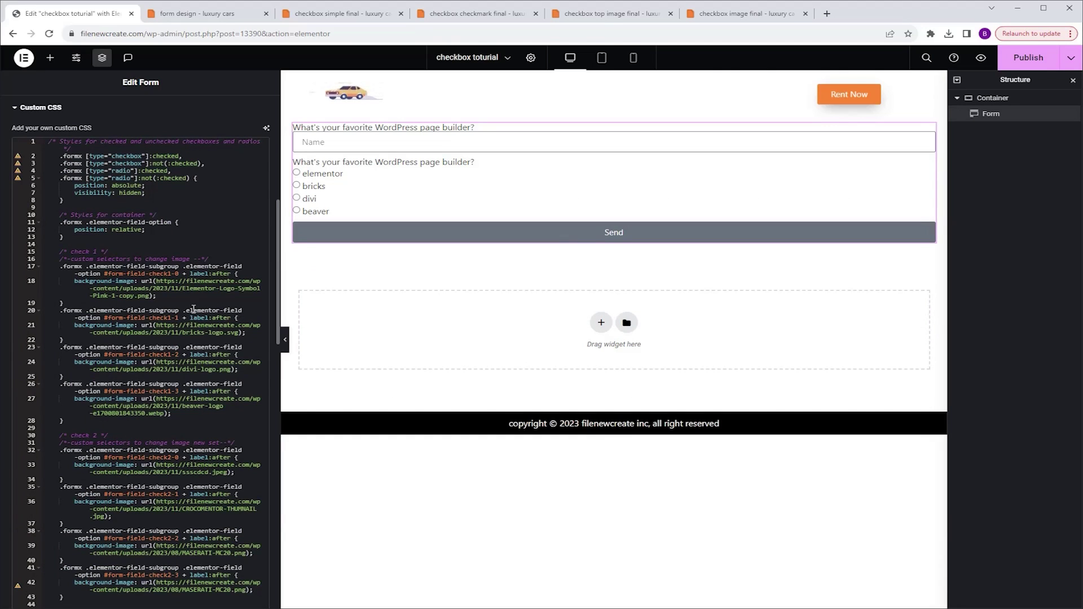
scroll(194, 310, up, 6)
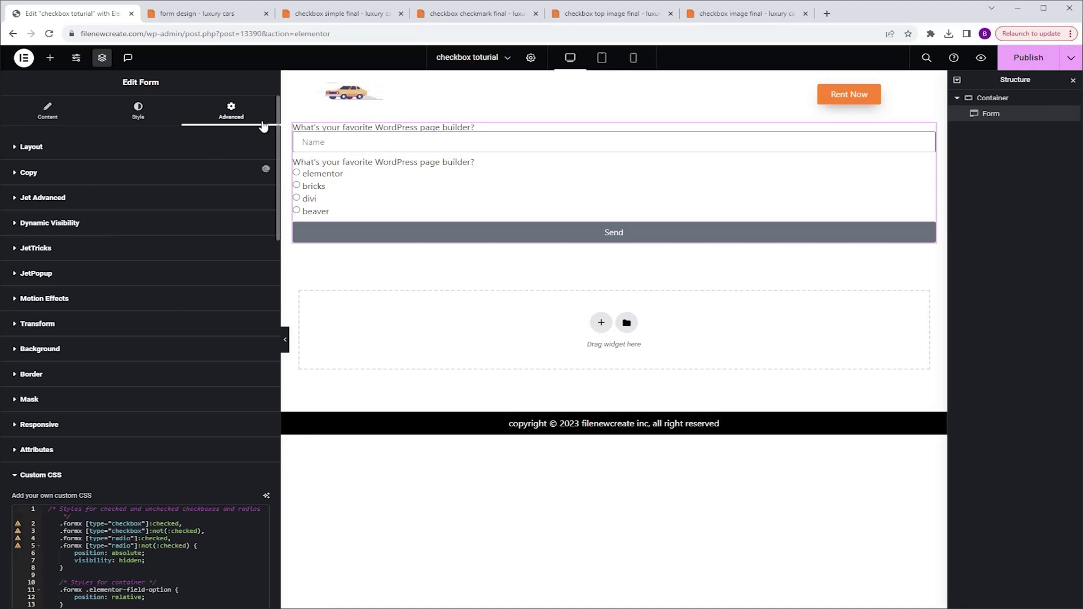
Step: Set the form's CSS class to formx under Advanced > Layout
click(55, 148)
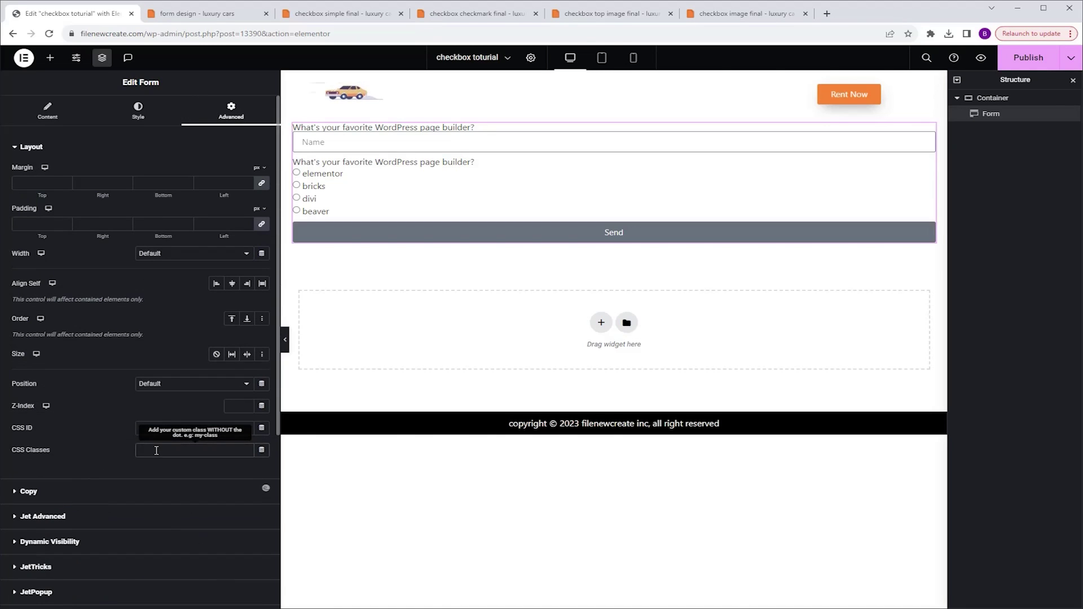
click(156, 450)
text(formx)
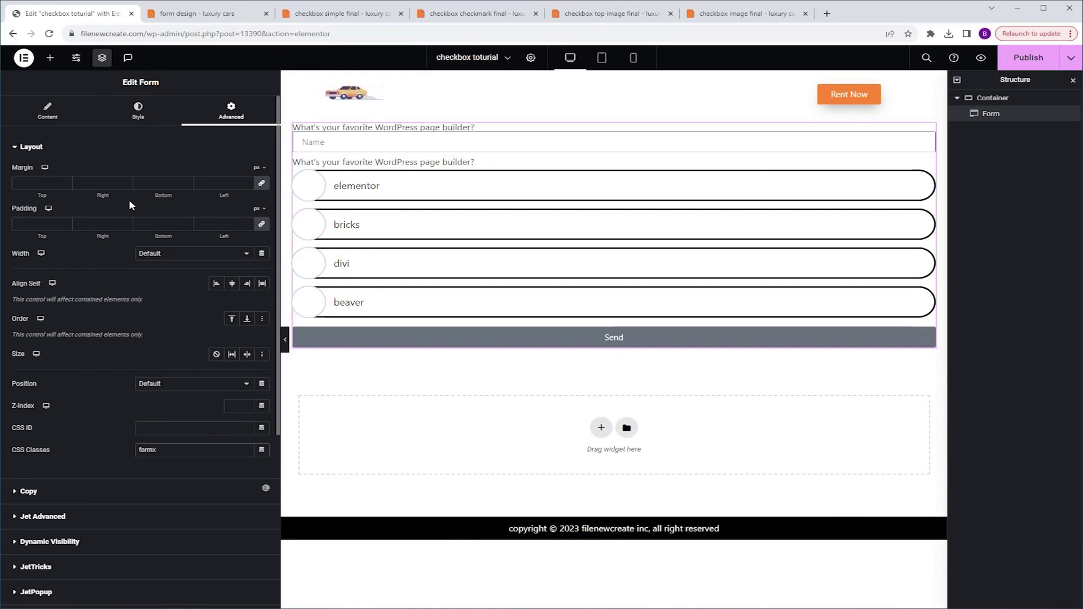
click(46, 110)
Step: Change the radio question field's ID to check1
click(175, 244)
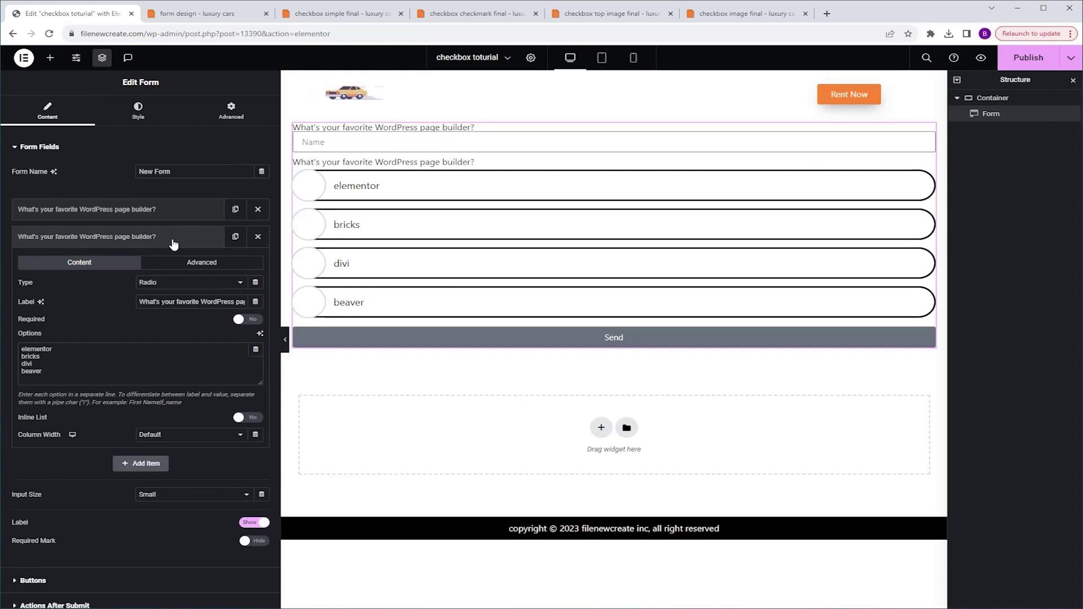
click(215, 263)
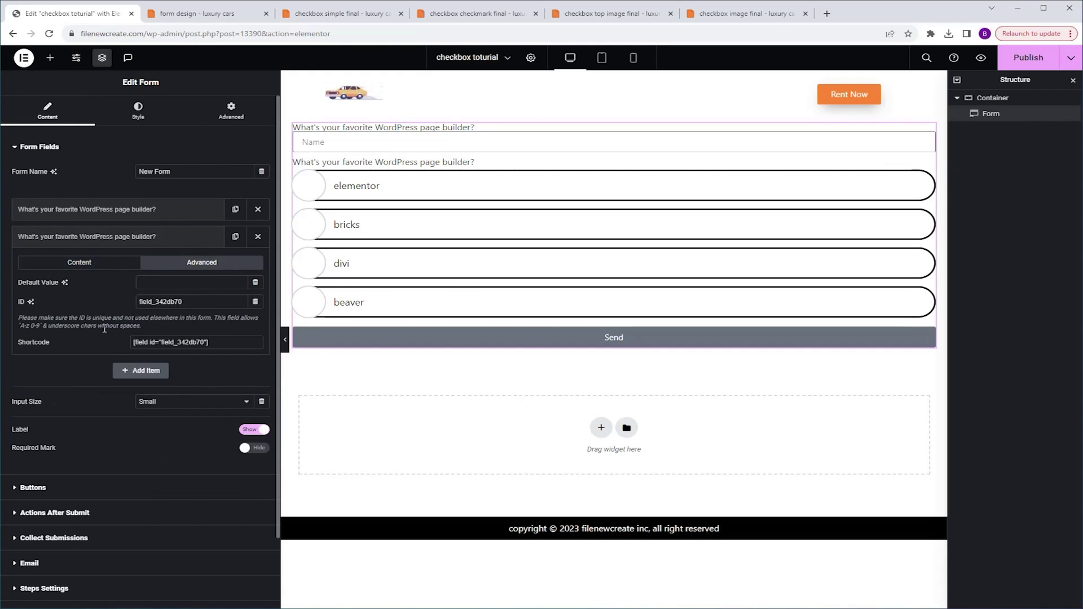
drag(190, 304, 105, 306)
text(check1)
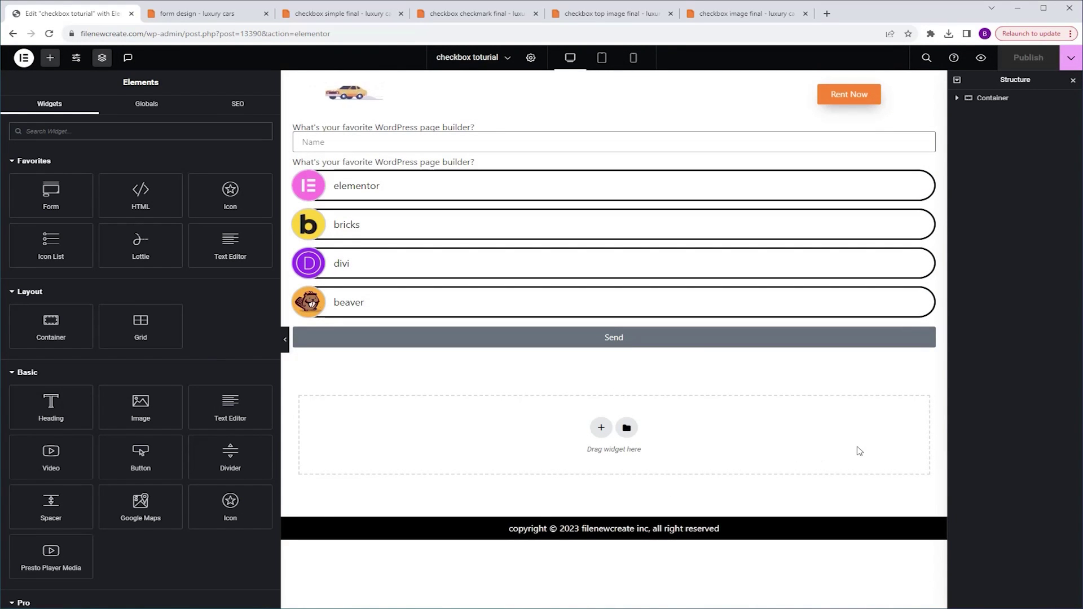
Step: Select the form widget and expand its Advanced Custom CSS to view the per-option image rules
click(402, 150)
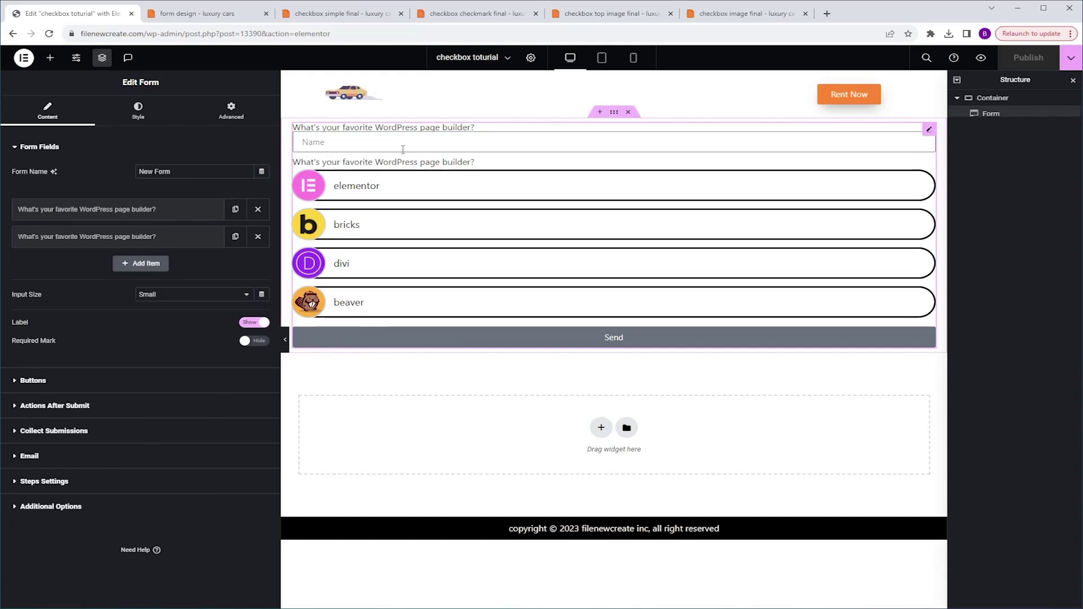
click(231, 110)
scroll(152, 437, down, 5)
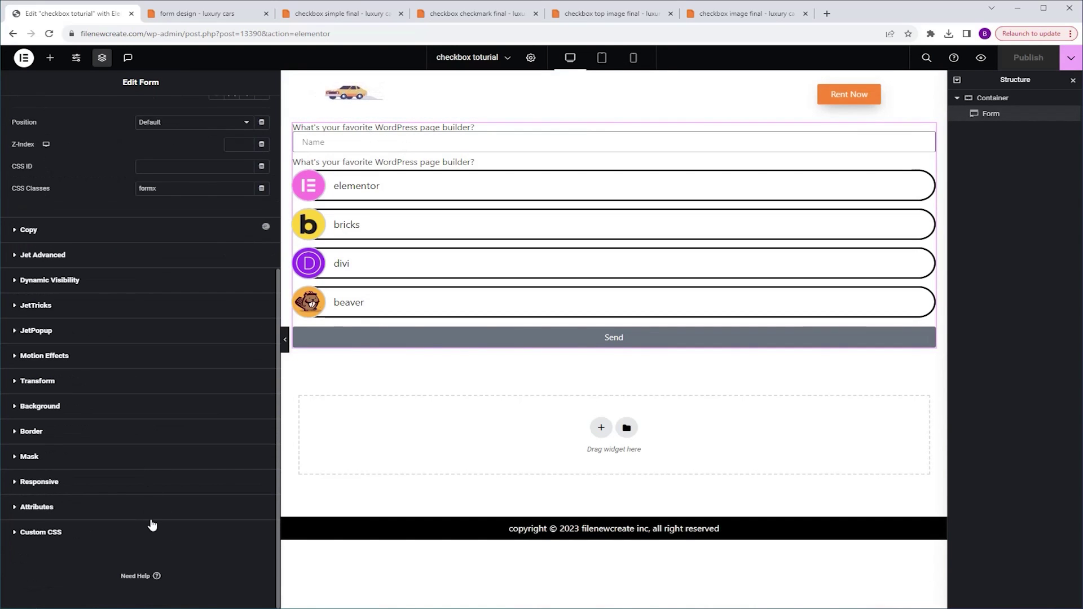
click(151, 532)
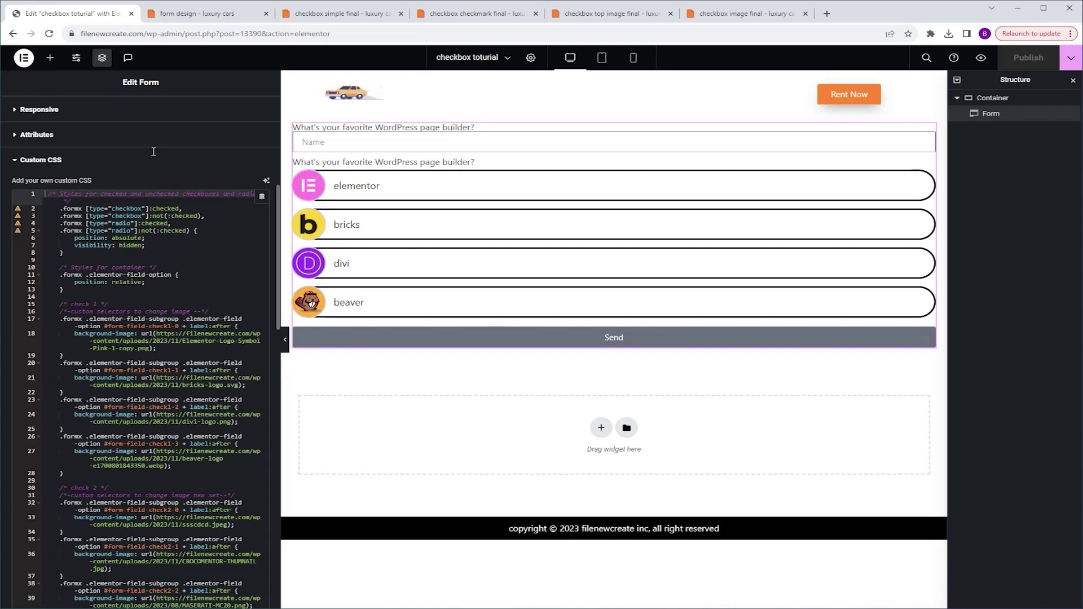
Step: Copy the orange flower photo's file URL from the WordPress Media Library
click(196, 12)
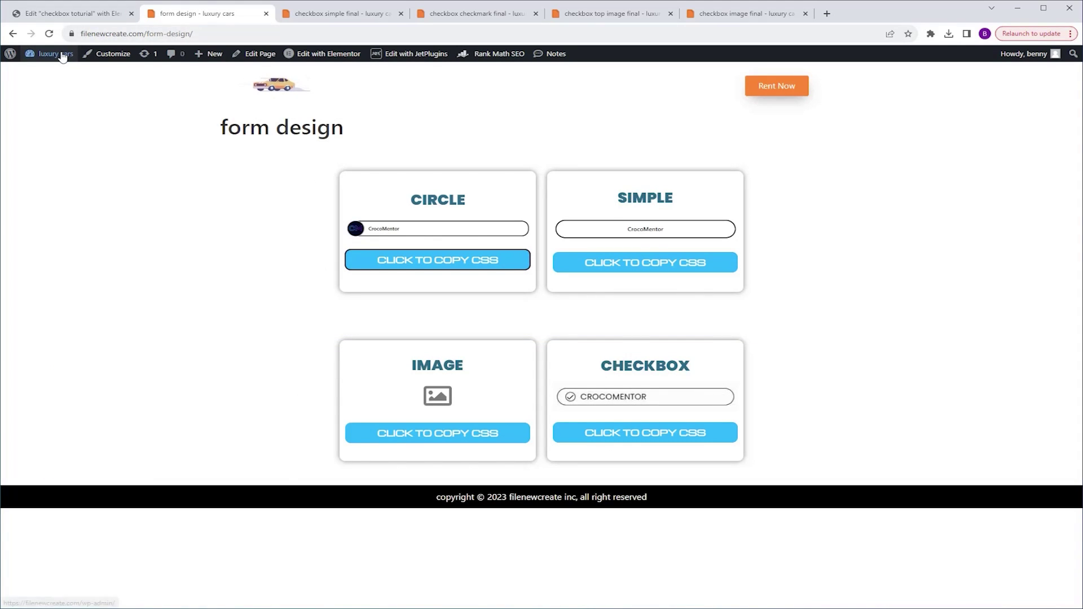
middle_click(48, 71)
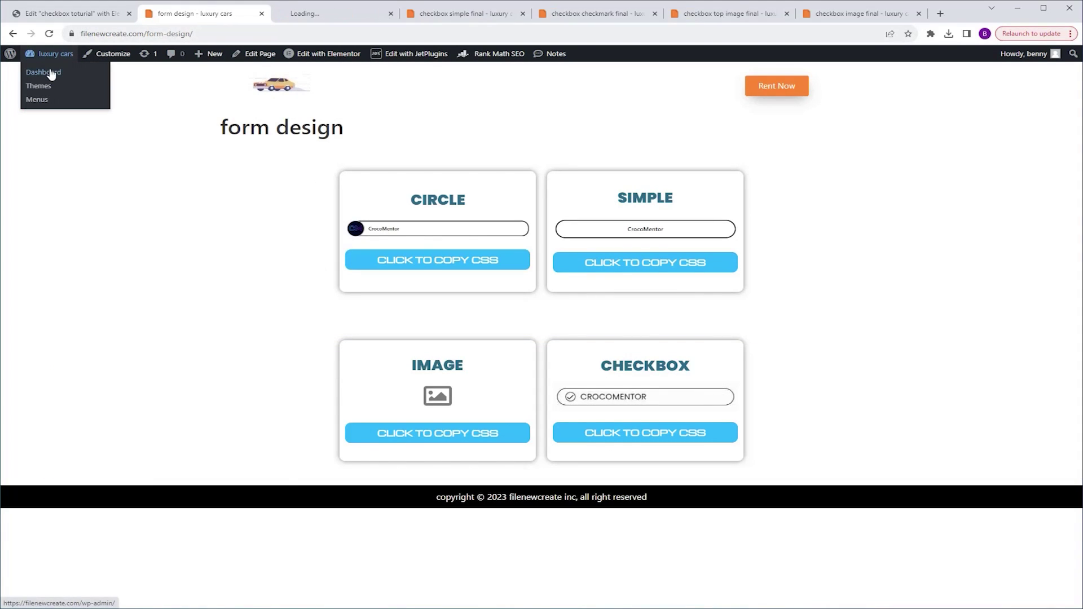
click(310, 12)
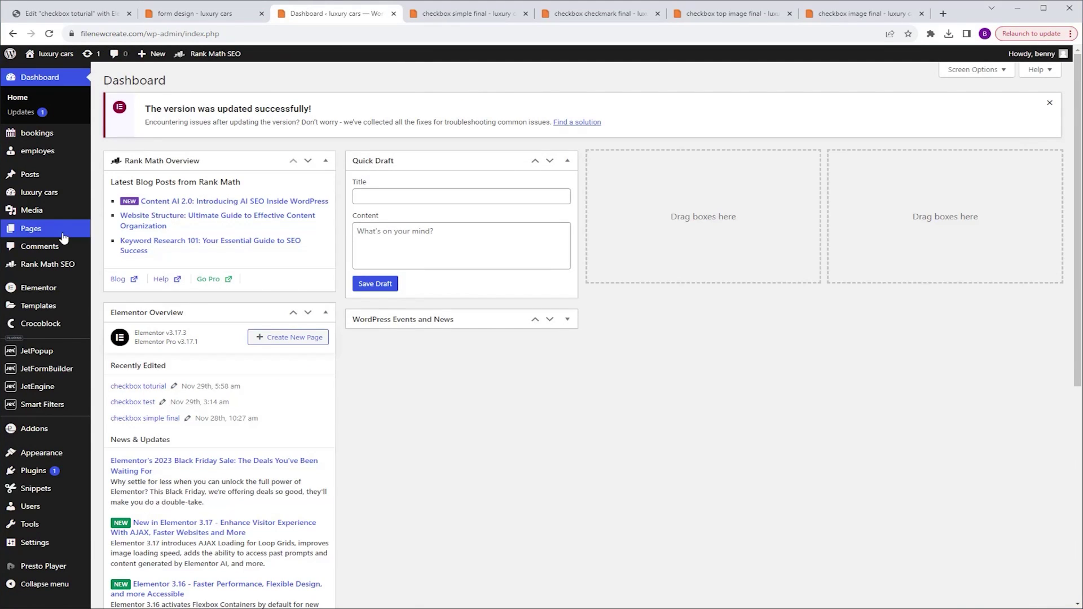
click(32, 210)
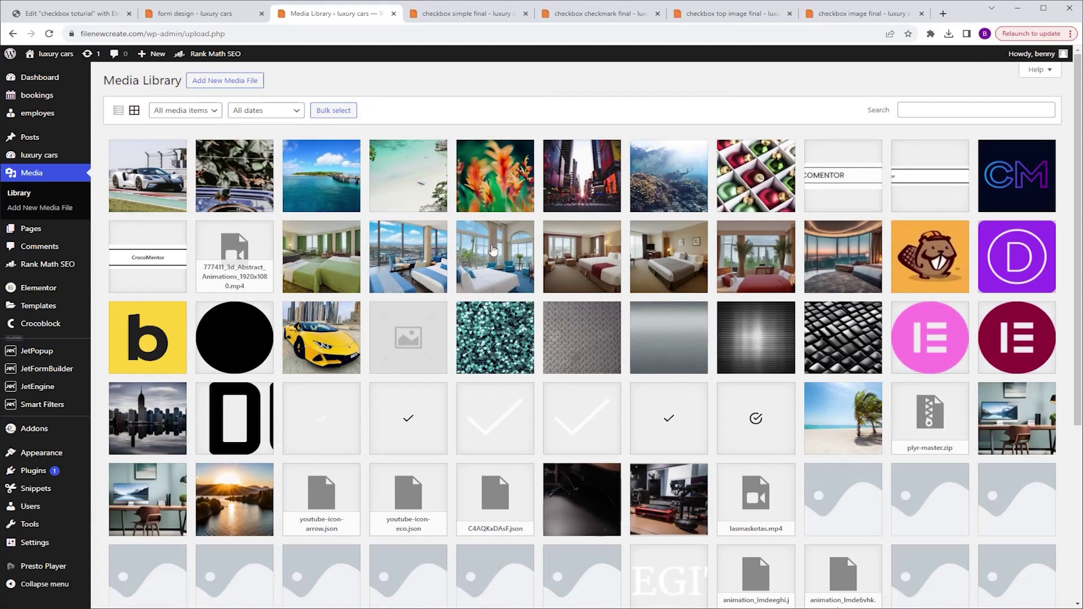
click(490, 163)
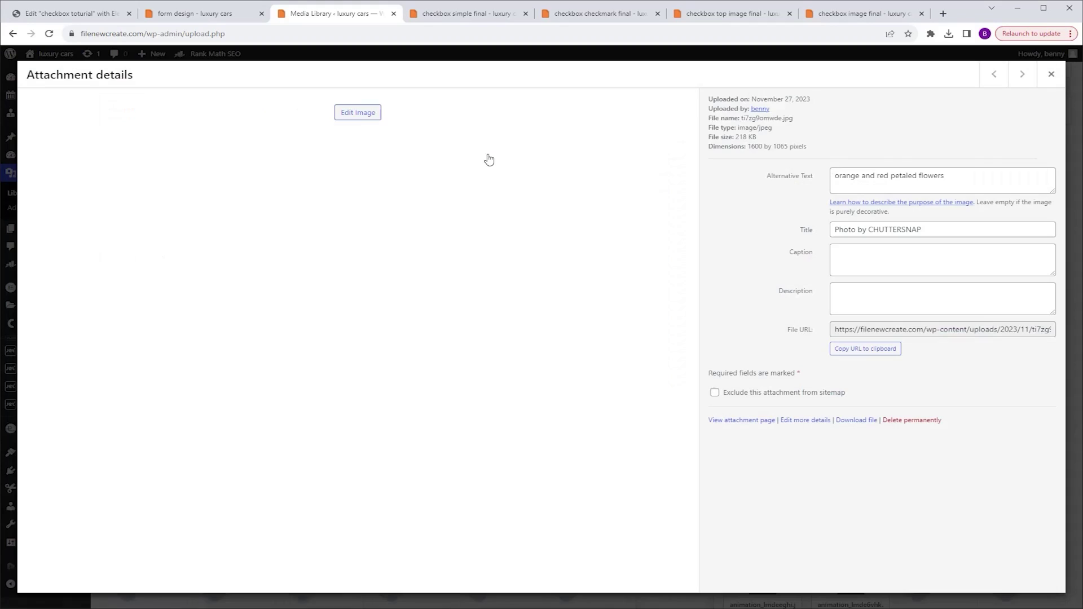
click(871, 352)
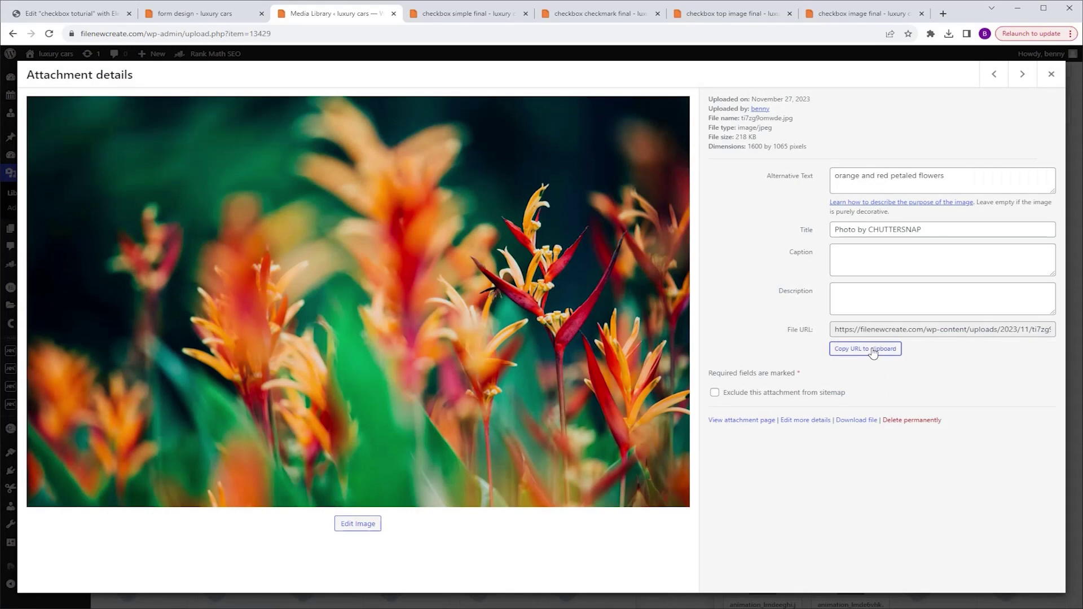
click(67, 13)
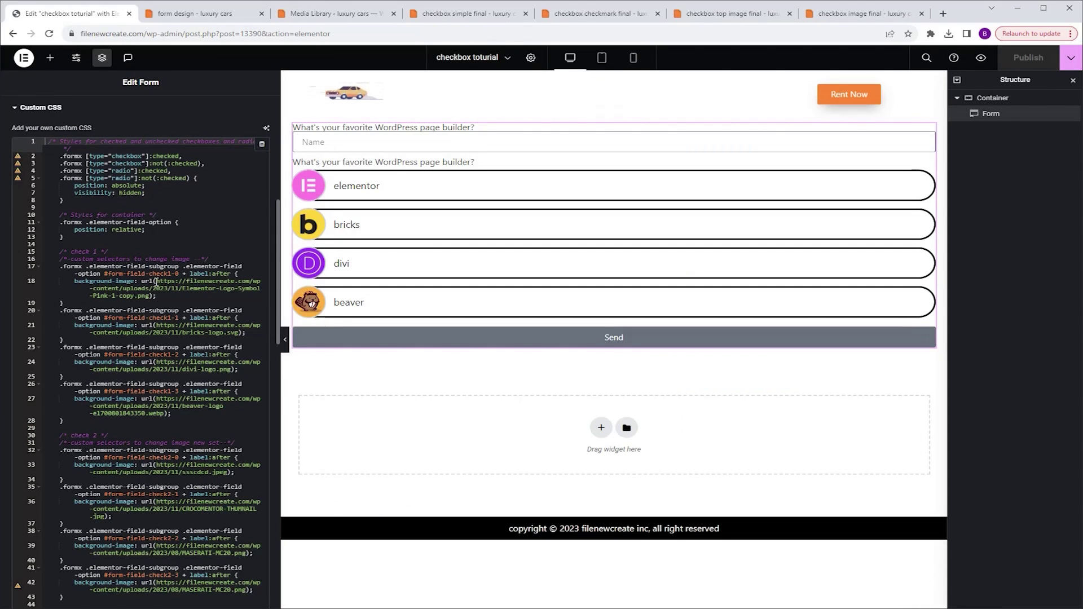
Step: Replace the Elementor logo URL on line 18 with the orange flower photo URL
mouse_move(157, 281)
mouse_down()
mouse_move(169, 288)
mouse_move(151, 296)
mouse_up()
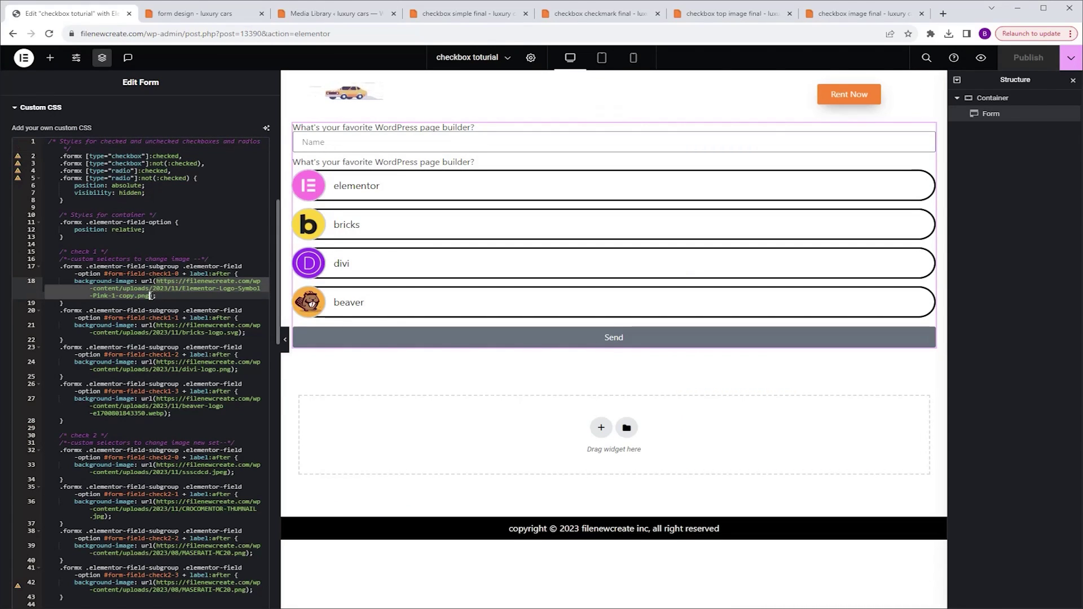
key(ctrl+v)
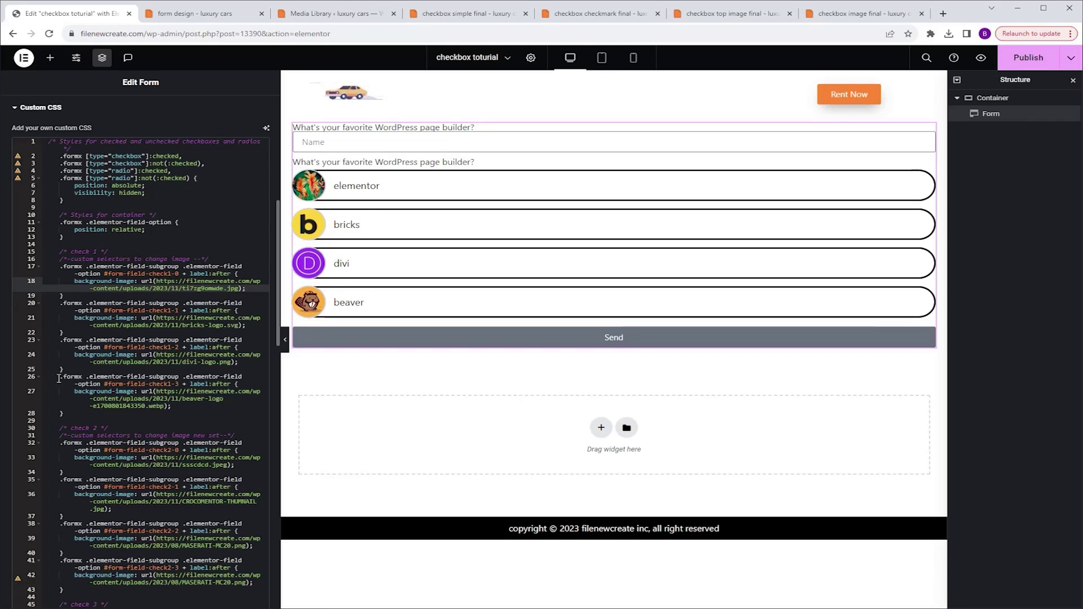
Step: Paste a copy of the check1-3 beaver-logo image rule (lines 26–28) onto line 29, selecting its option number
drag(59, 378, 94, 413)
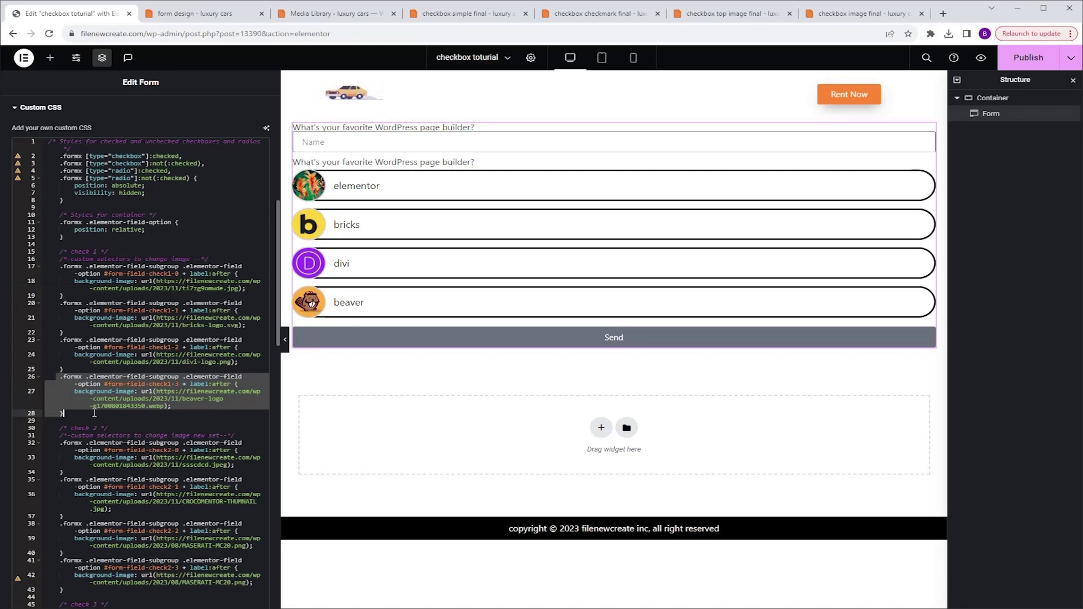
click(64, 421)
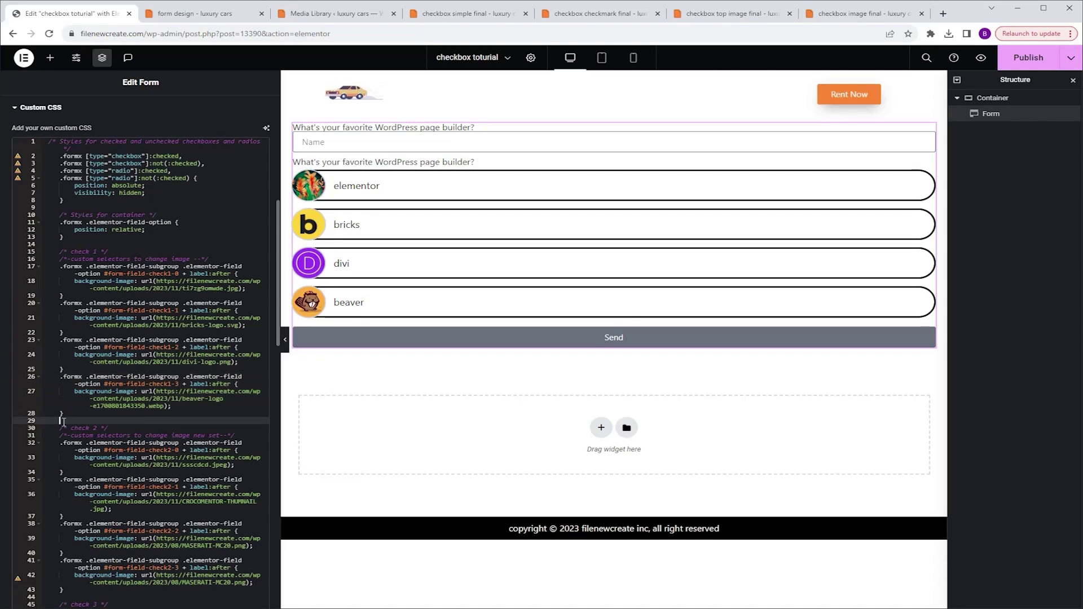
key(ctrl+v)
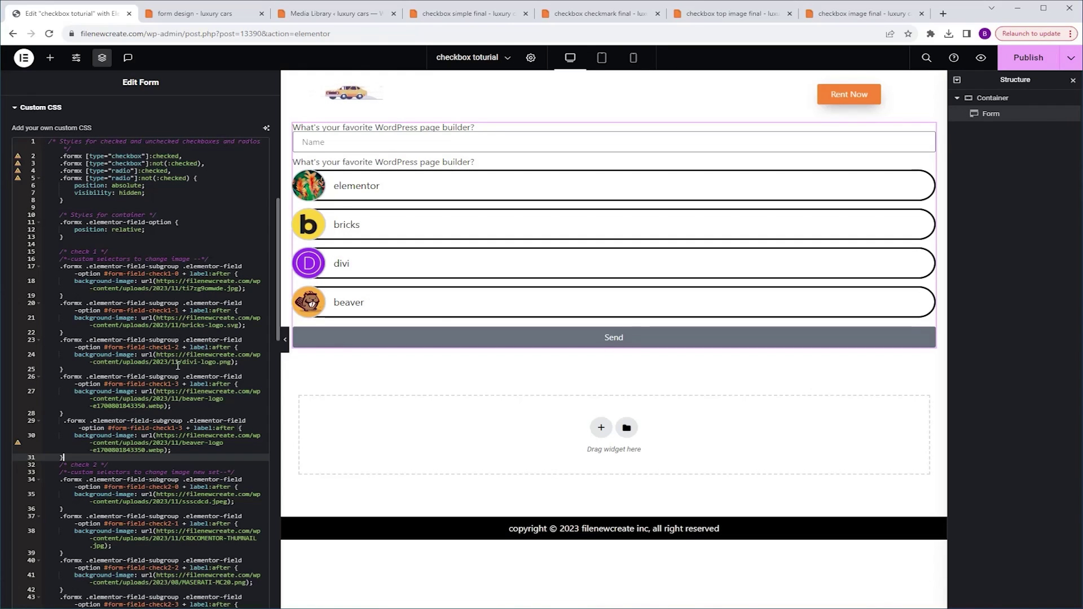
double_click(180, 428)
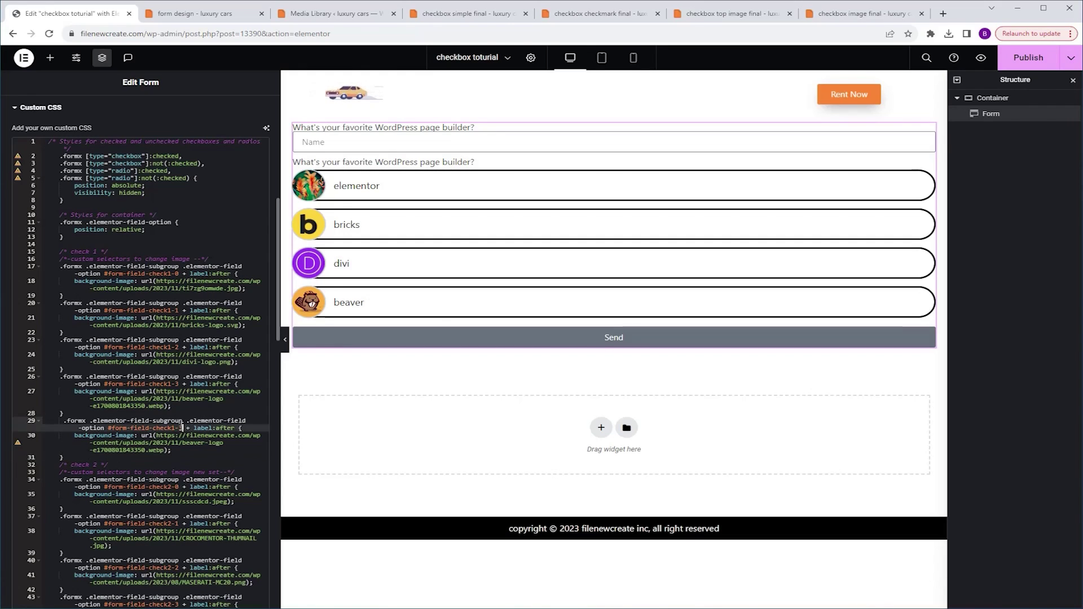
scroll(178, 426, up, 7)
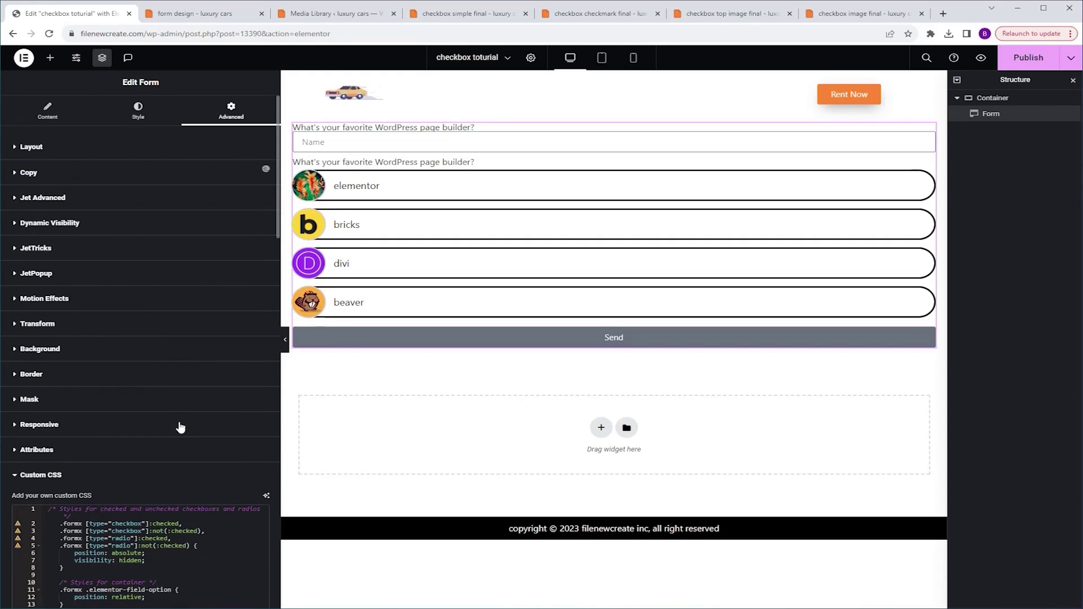
Step: Add 'Brizy' as a new fifth line in the second radio question's Options
click(63, 119)
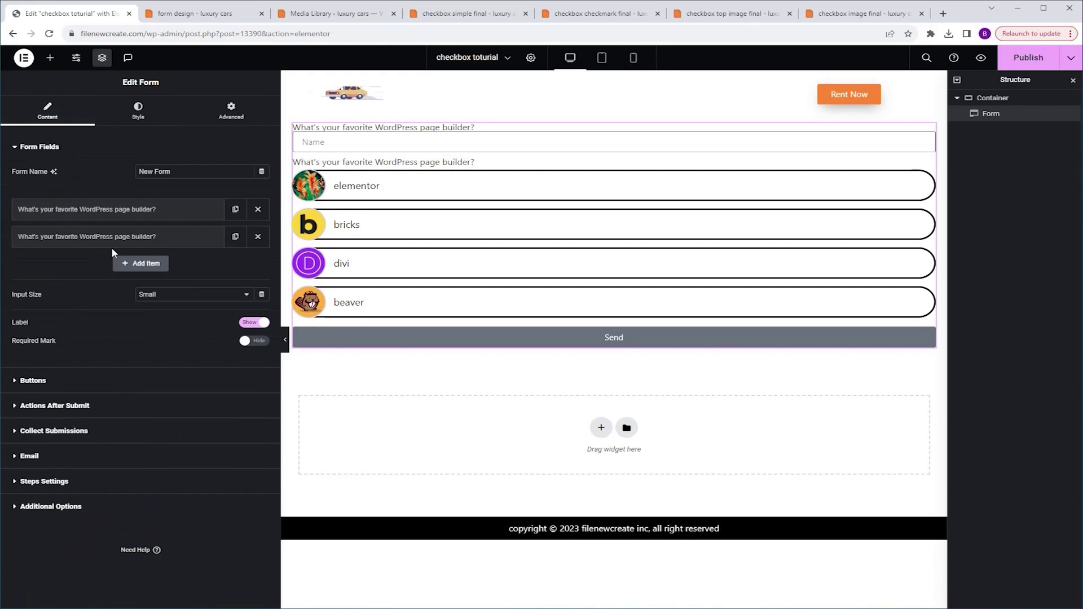
click(129, 240)
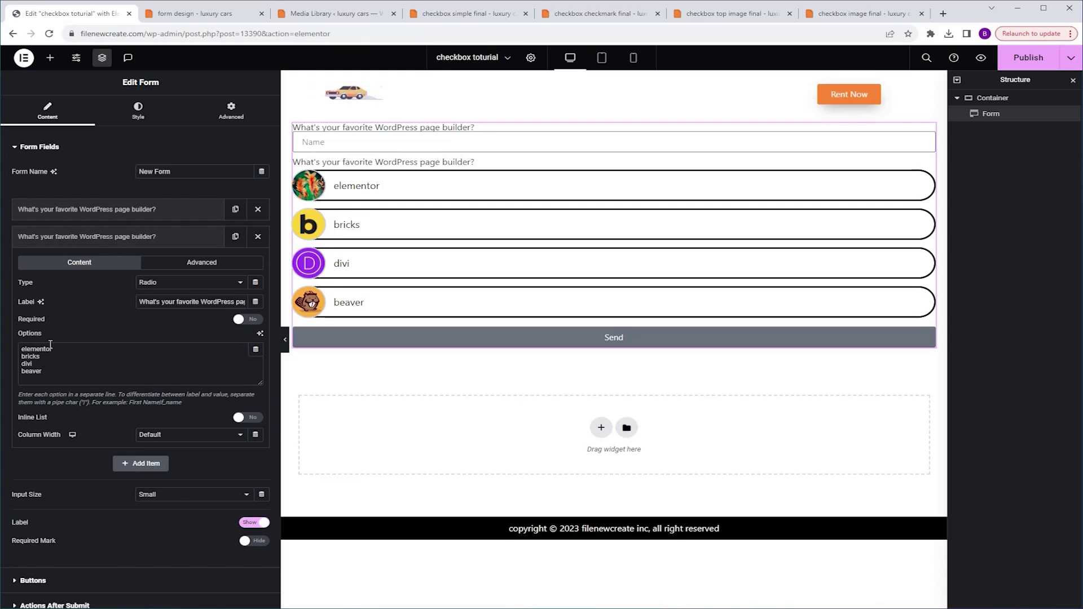
click(49, 371)
key(Return)
text(Brizy)
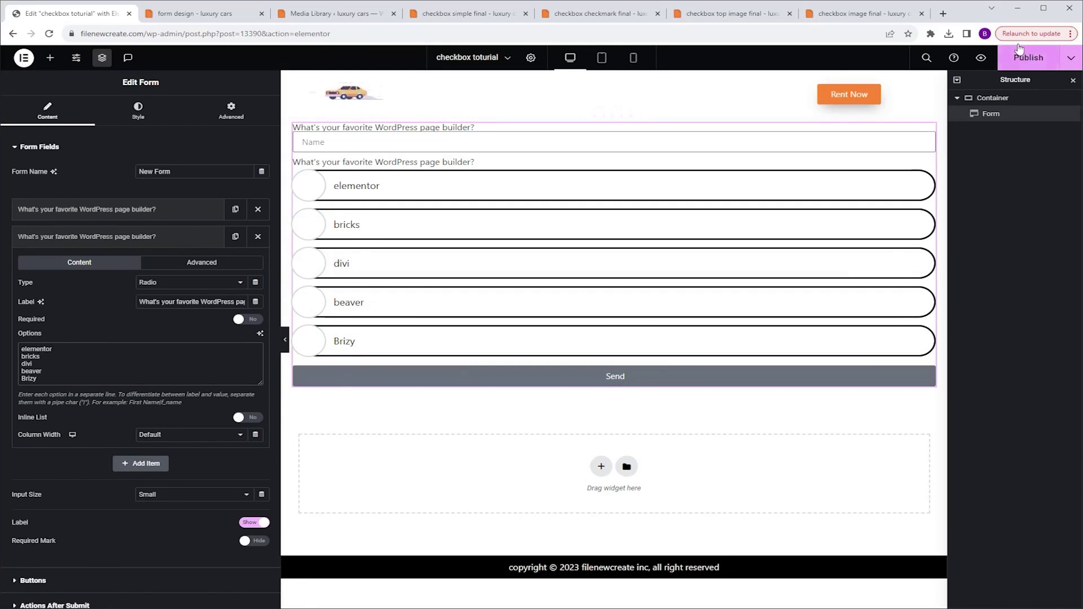
Step: Publish the page, reload the editor, and reselect the form
click(1027, 57)
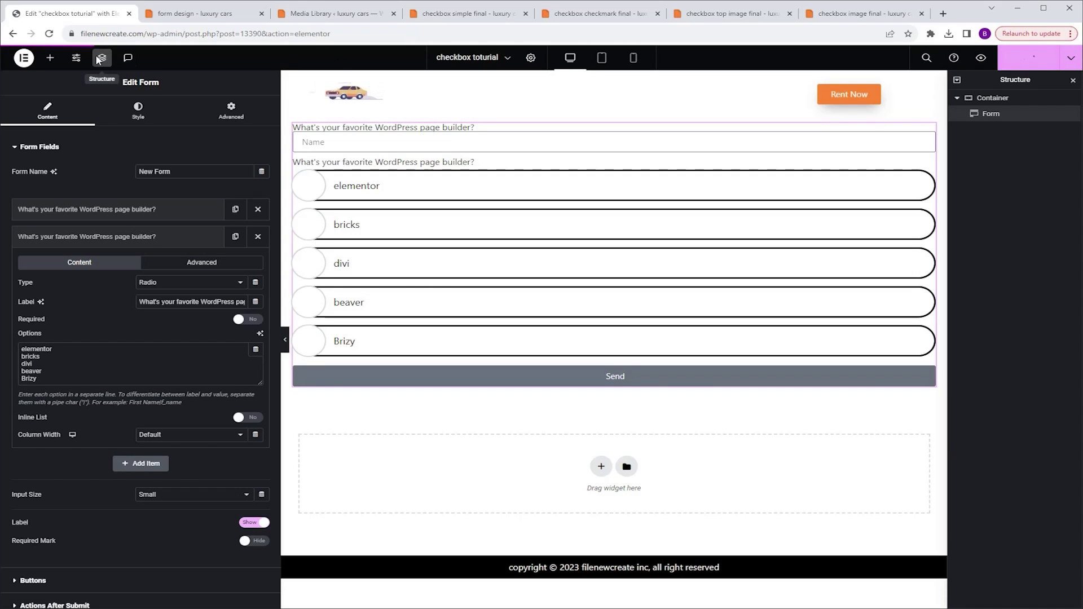
click(49, 34)
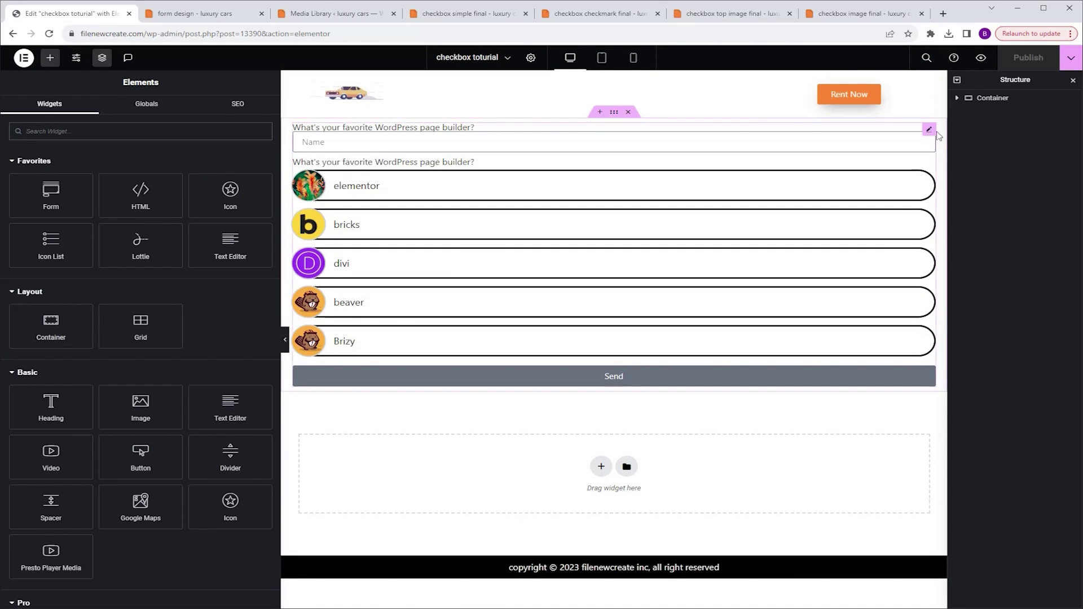
click(514, 194)
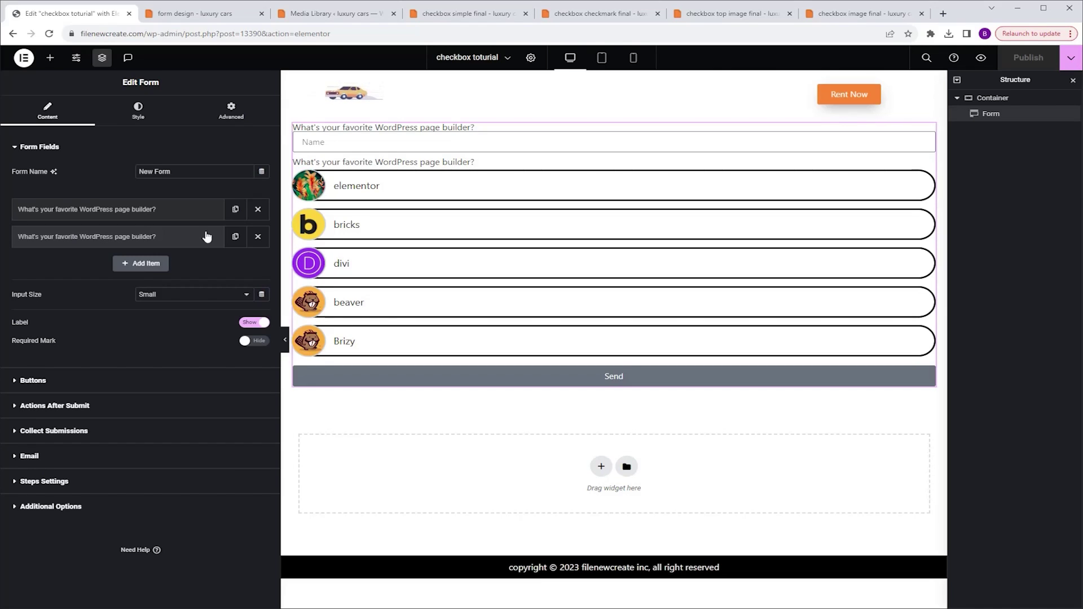
Step: Duplicate the second radio question and set the copy's field ID to check2
click(237, 241)
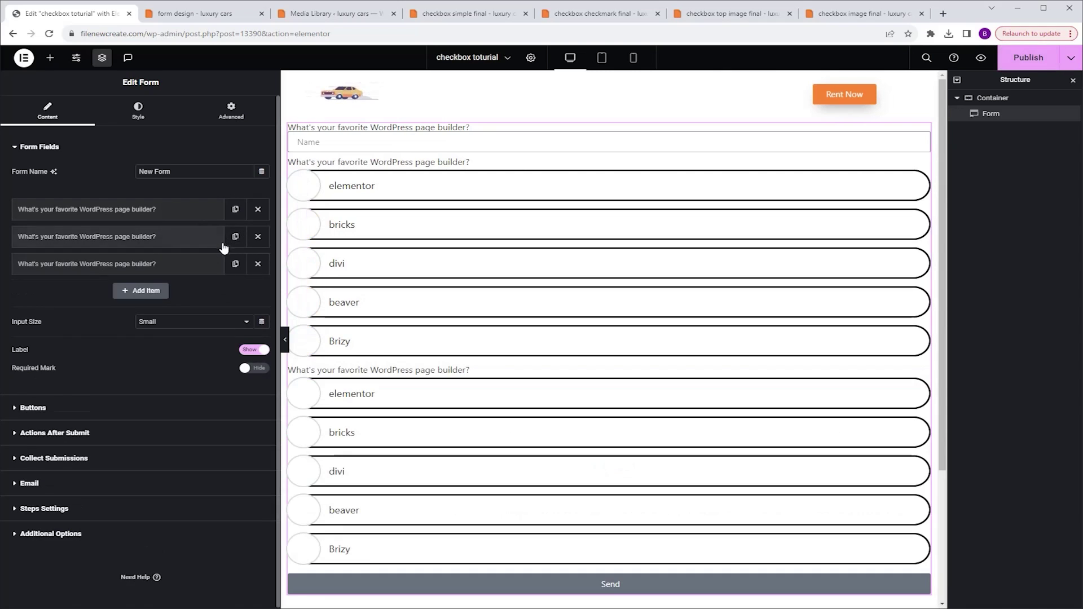
click(148, 267)
click(210, 291)
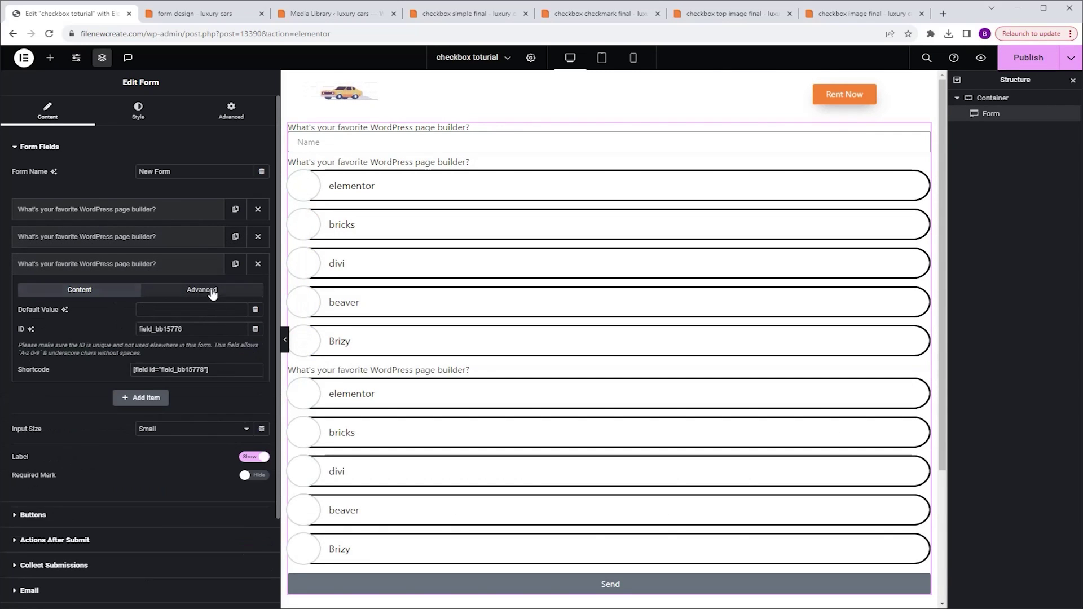
double_click(199, 327)
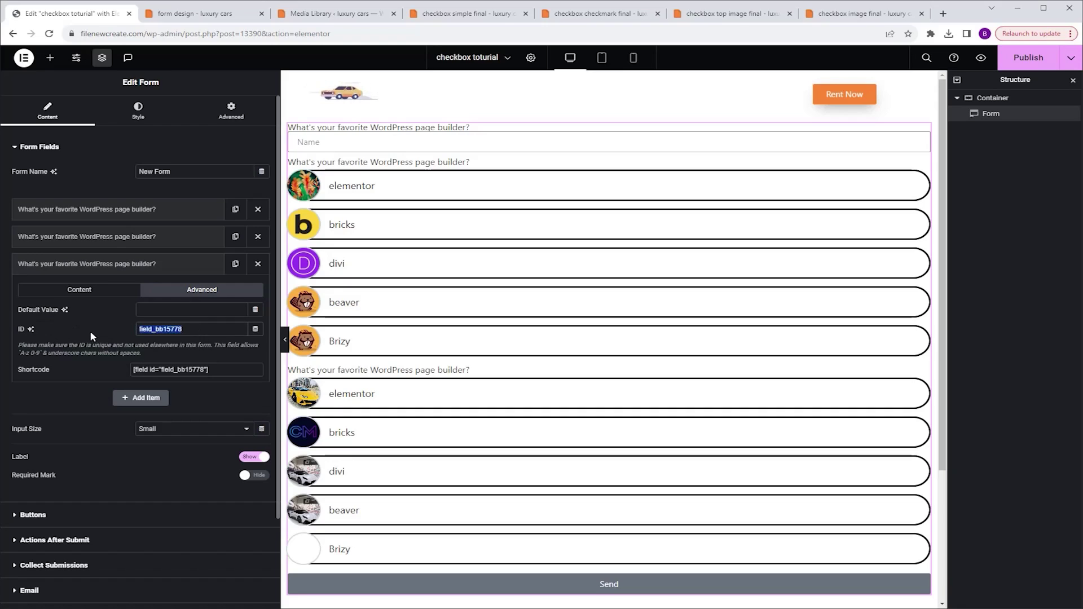
text(check2)
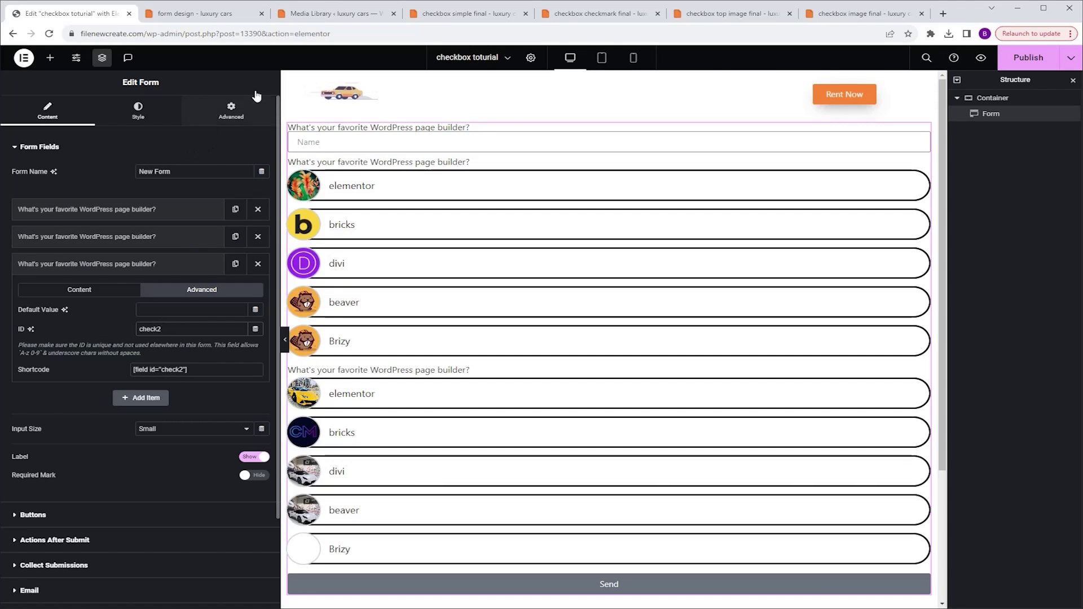
Step: Bring up the form's Custom CSS code under Advanced
click(231, 112)
scroll(145, 297, down, 5)
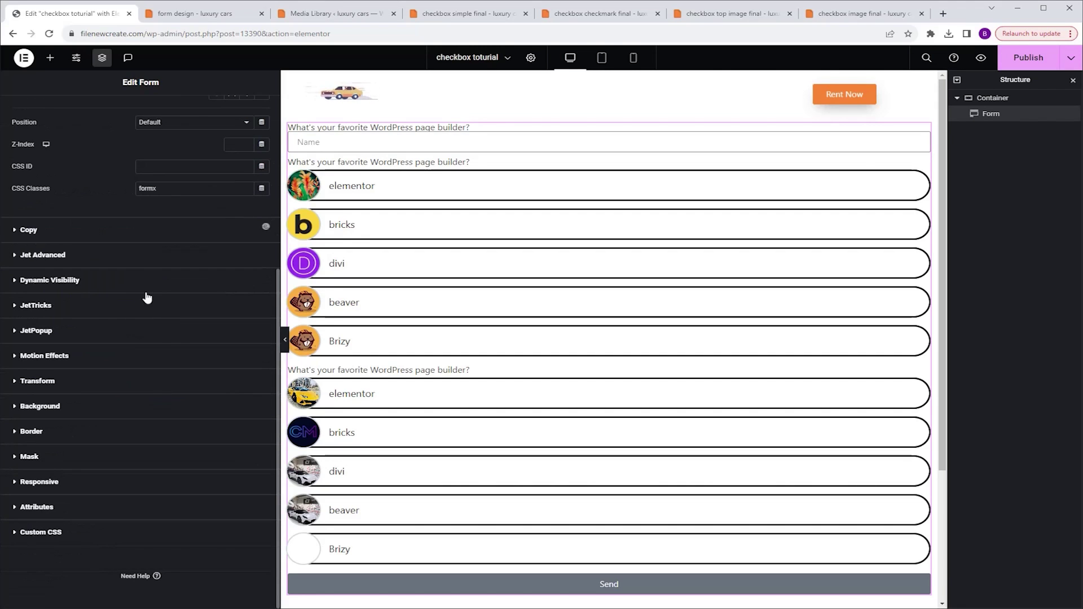
click(91, 530)
scroll(94, 533, down, 8)
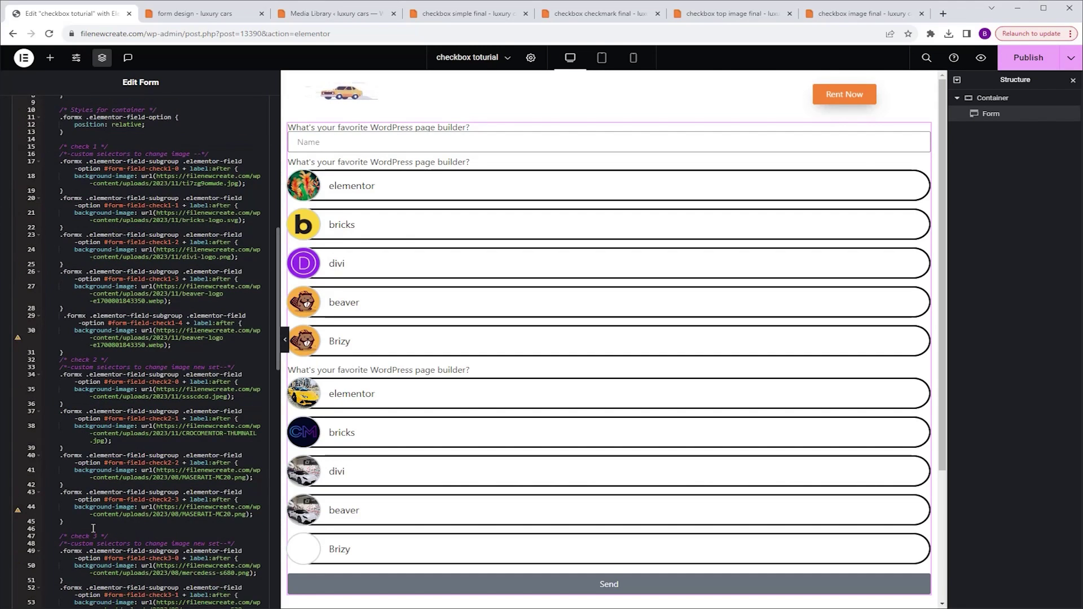